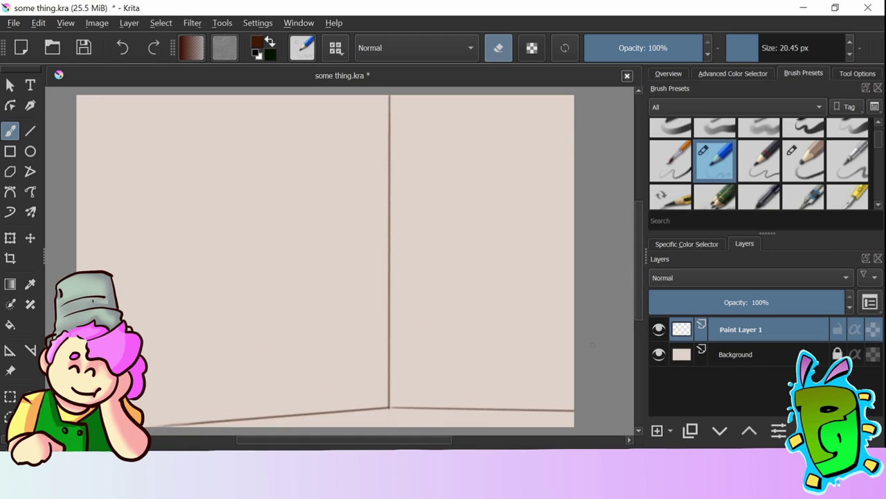
Add a new layer and rough-sketch a leaping figure with outstretched arms, raised hands and spread legs over the wall corner.
key("e")
key("Insert")
mouse_move(391, 190)
left_mouse_down()
mouse_move(420, 230)
mouse_move(421, 206)
mouse_move(402, 210)
mouse_move(419, 222)
mouse_move(370, 253)
left_mouse_up()
left_click_drag(258, 178, 473, 203)
mouse_move(311, 258)
left_mouse_down()
mouse_move(327, 302)
mouse_move(451, 267)
mouse_move(351, 280)
mouse_move(343, 275)
mouse_move(356, 248)
mouse_move(369, 249)
mouse_move(354, 245)
mouse_move(440, 267)
left_mouse_up()
mouse_move(327, 291)
left_mouse_down()
mouse_move(291, 166)
mouse_move(485, 201)
mouse_move(460, 280)
left_mouse_up()
mouse_move(304, 297)
left_mouse_down()
mouse_move(457, 252)
mouse_move(495, 311)
left_mouse_up()
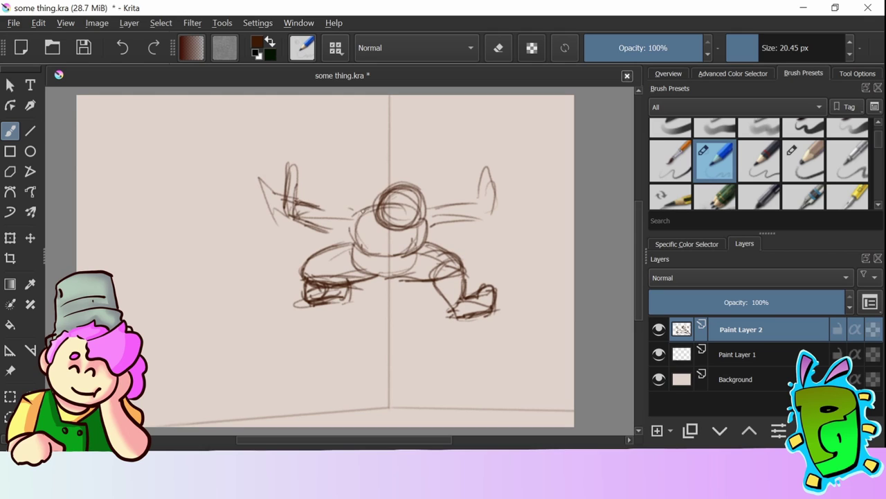
Build up the leaping figure's sketch with sleeves and a visor-like face, cleaning up stray strokes around the head.
mouse_move(429, 227)
left_mouse_down()
mouse_move(485, 202)
mouse_move(400, 209)
mouse_move(393, 225)
mouse_move(403, 204)
mouse_move(420, 233)
mouse_move(372, 195)
mouse_move(396, 197)
mouse_move(373, 224)
mouse_move(415, 239)
left_mouse_up()
key("e")
key("e")
key("e")
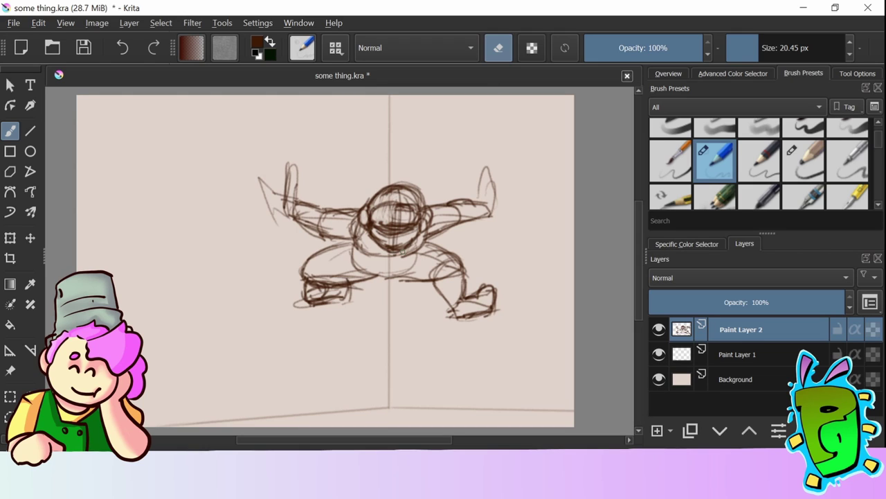
left_click(498, 50)
left_click_drag(381, 206, 419, 208)
left_click_drag(418, 209, 377, 246)
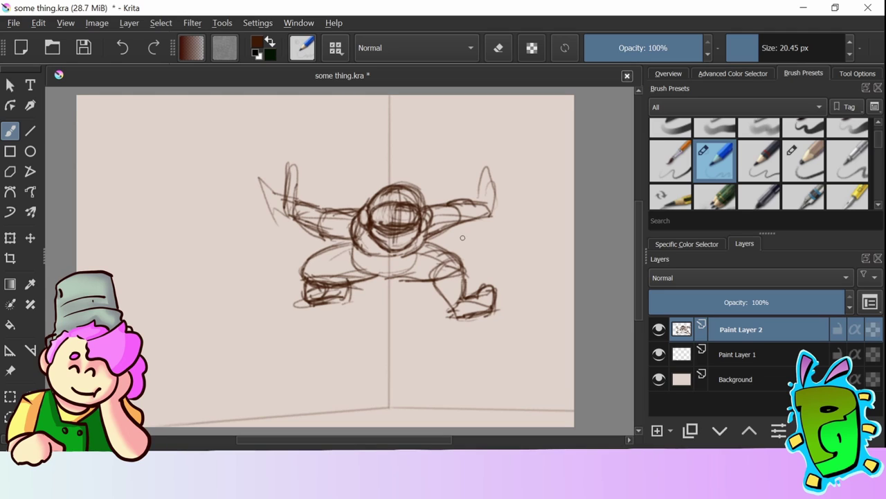
Sketch a small bird-like shape on the floor line to the right of the wall corner.
scroll(637, 302, "down", 2)
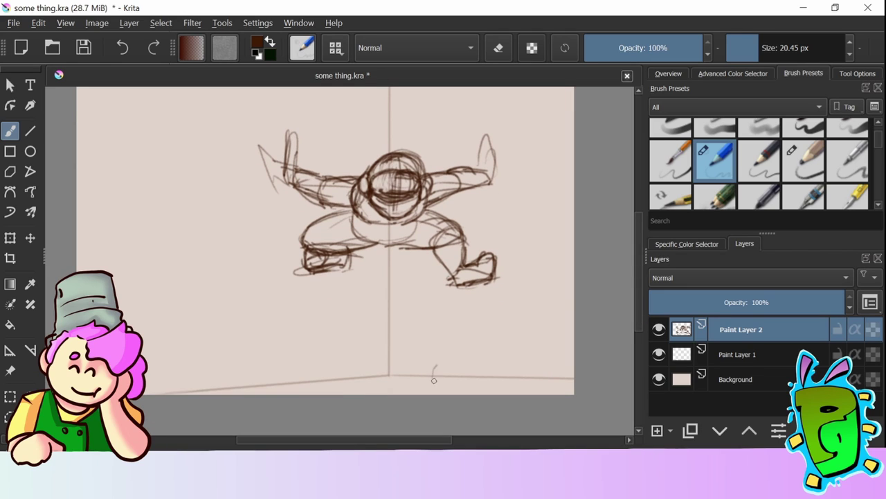
left_click_drag(433, 380, 441, 365)
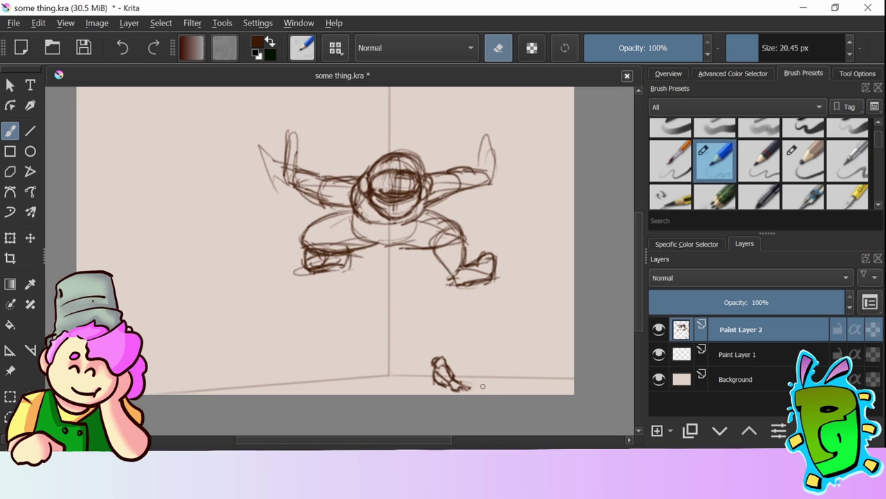
key("e")
Add another layer and sketch a large foreground head circle with crossing guide lines to the left of the leaping figure.
left_click(657, 430)
left_click_drag(330, 443, 294, 443)
mouse_move(235, 304)
left_mouse_down()
mouse_move(255, 323)
mouse_move(349, 267)
left_mouse_up()
left_click_drag(350, 270, 317, 382)
left_click_drag(239, 260, 378, 344)
Transform the leaping figure on Paint Layer 2, scaling it down slightly while leaving the small floor sketch alone.
left_click(741, 354)
key("ctrl+t")
mouse_move(368, 130)
left_mouse_down()
mouse_move(532, 120)
mouse_move(367, 138)
left_mouse_up()
key("ctrl+t")
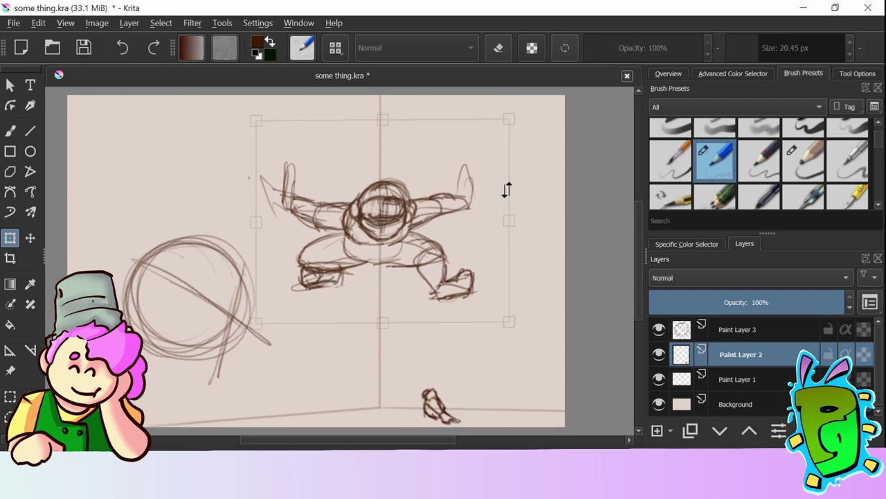
mouse_move(506, 191)
left_mouse_down()
mouse_move(506, 208)
mouse_move(459, 249)
left_mouse_up()
key("Return")
key("b")
On Paint Layer 3, sketch the foreground character's face guides, jaw, shoulder and raised hand.
left_click_drag(347, 443, 322, 444)
key("Page_Up")
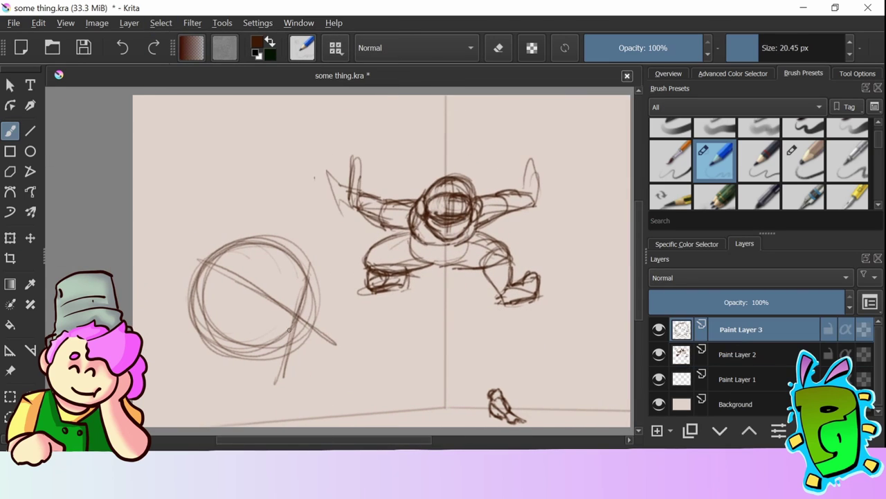
left_click_drag(288, 330, 228, 271)
left_click_drag(209, 304, 312, 291)
left_click_drag(242, 403, 320, 346)
mouse_move(277, 403)
left_mouse_down()
mouse_move(310, 311)
mouse_move(236, 353)
left_mouse_up()
left_click_drag(326, 263, 194, 332)
left_click_drag(201, 277, 242, 408)
mouse_move(172, 377)
left_mouse_down()
mouse_move(243, 312)
mouse_move(378, 359)
left_mouse_up()
left_click_drag(443, 308, 439, 317)
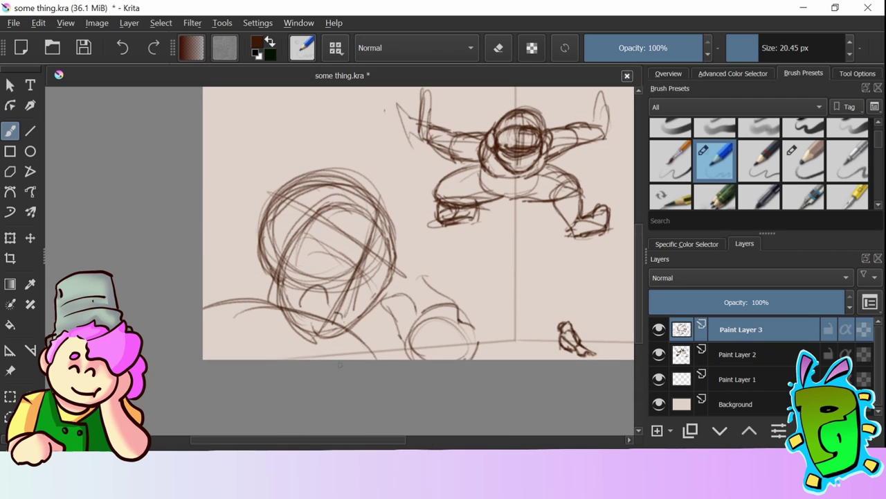
Sketch the foreground character's neck, shoulders and rounded upper body along the lower canvas edge.
left_click_drag(258, 269, 234, 312)
left_click_drag(266, 318, 369, 359)
left_click_drag(242, 270, 320, 359)
left_click_drag(203, 310, 245, 301)
scroll(639, 272, "up", 3)
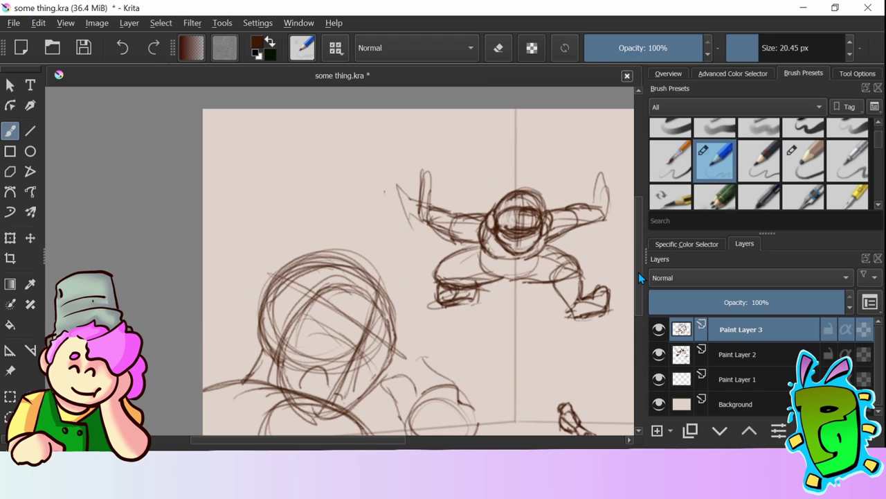
On Paint Layer 2, sketch a tall hat, overall buttons and limb cuffs on the leaping figure.
left_click(724, 360)
left_click_drag(499, 201, 544, 192)
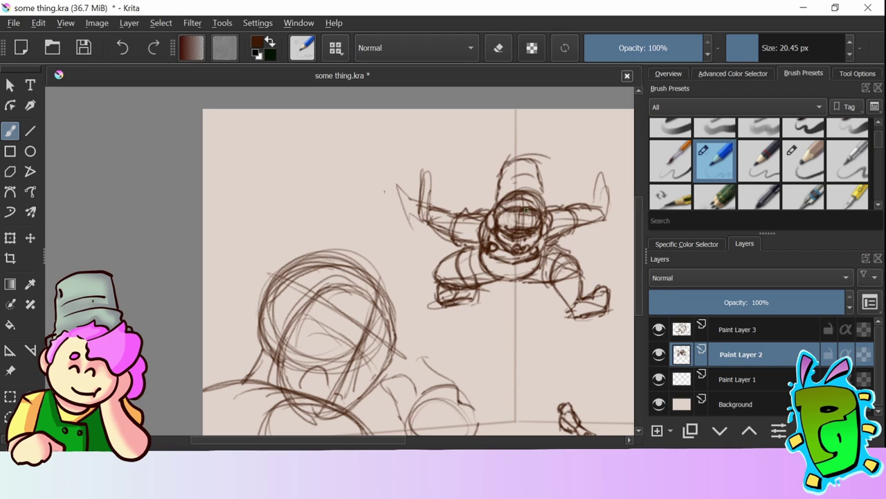
left_click_drag(526, 209, 477, 170)
On Paint Layer 3, enlarge the brush to 24.16 px and sketch the foreground character's shaded eye and bent hand.
left_click(757, 320)
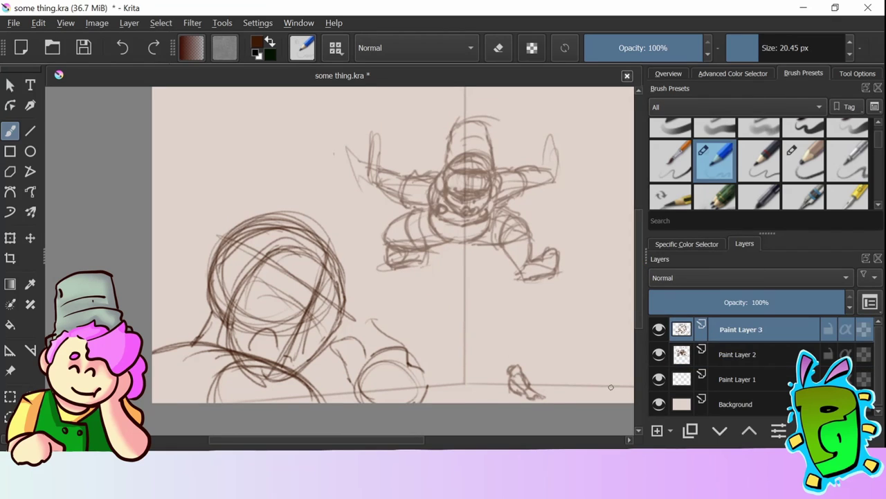
left_click_drag(741, 45, 761, 43)
mouse_move(336, 345)
left_mouse_down()
mouse_move(251, 292)
mouse_move(339, 326)
left_mouse_up()
left_click_drag(284, 293, 324, 356)
mouse_move(297, 277)
left_mouse_down()
mouse_move(313, 352)
mouse_move(426, 400)
mouse_move(430, 363)
left_mouse_up()
mouse_move(249, 305)
left_mouse_down()
mouse_move(282, 286)
mouse_move(335, 347)
left_mouse_up()
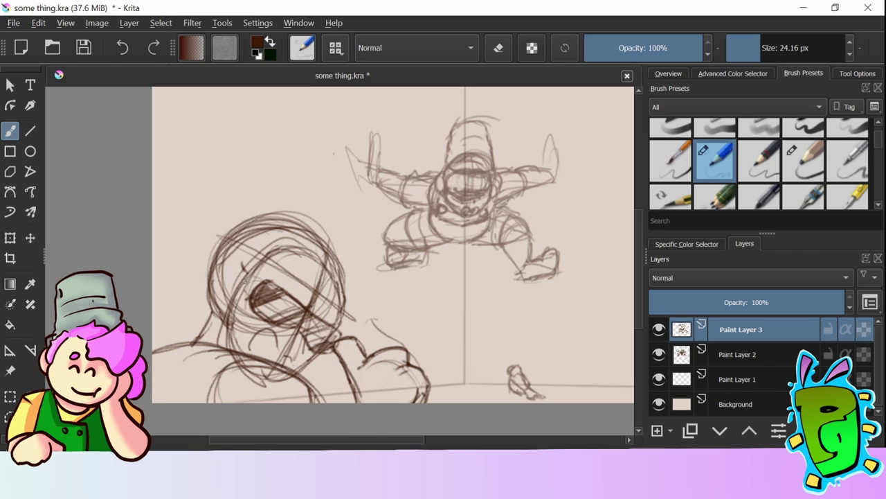
Sketch the foreground character's cheek line and the hair bulging out on the left side of the head.
left_click_drag(244, 280, 220, 349)
left_click_drag(315, 375, 305, 358)
left_click_drag(215, 225, 195, 308)
left_click_drag(206, 230, 235, 313)
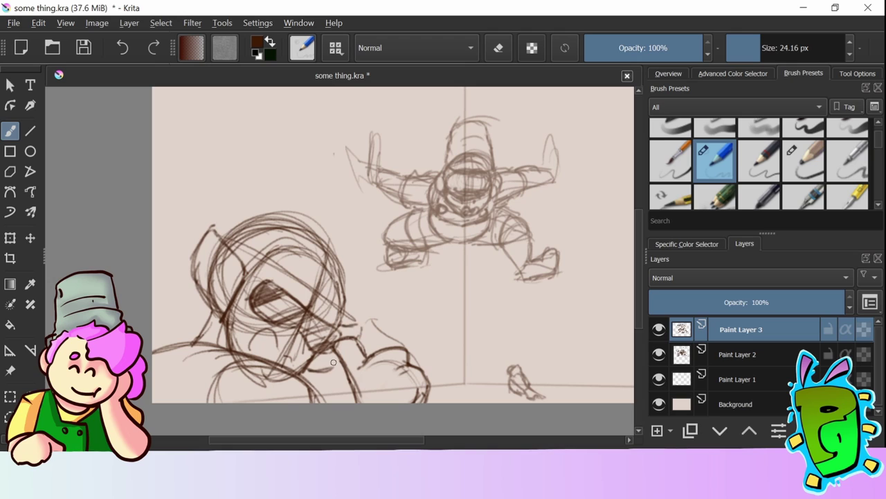
Set the brush size to 28.29 px and sketch the foreground character's hair tufts and lower face details.
mouse_move(769, 47)
left_mouse_down()
mouse_move(786, 47)
mouse_move(759, 47)
left_mouse_up()
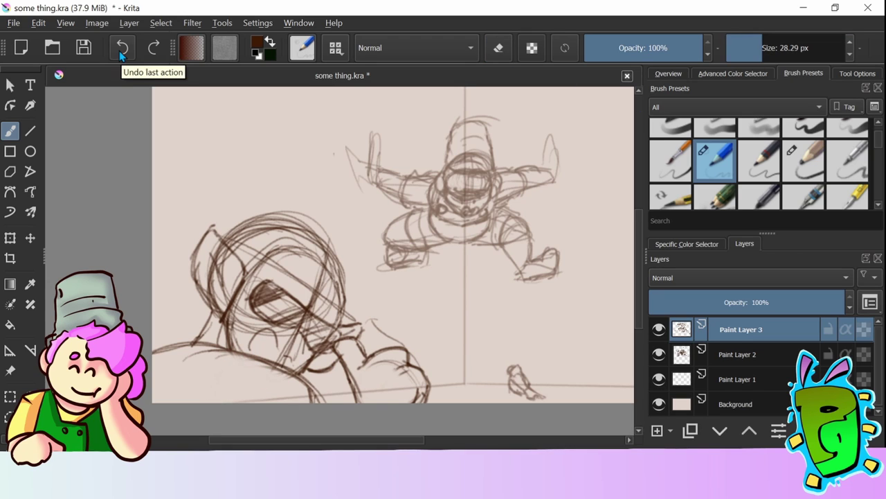
mouse_move(346, 277)
left_mouse_down()
mouse_move(307, 302)
mouse_move(381, 297)
left_mouse_up()
scroll(572, 380, "down", 1)
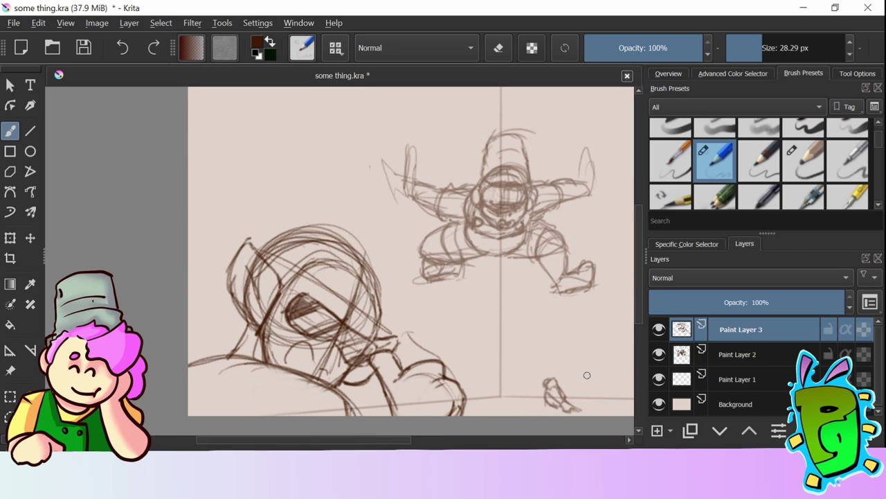
left_click_drag(387, 262, 362, 221)
mouse_move(349, 213)
left_mouse_down()
mouse_move(307, 215)
mouse_move(388, 268)
left_mouse_up()
left_click_drag(346, 229, 365, 290)
left_click_drag(202, 285, 232, 324)
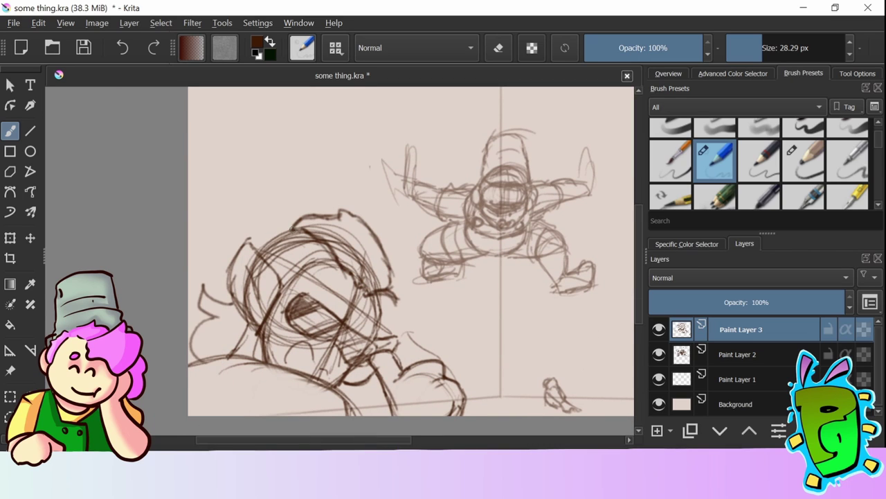
left_click_drag(295, 229, 280, 284)
left_click_drag(370, 297, 381, 343)
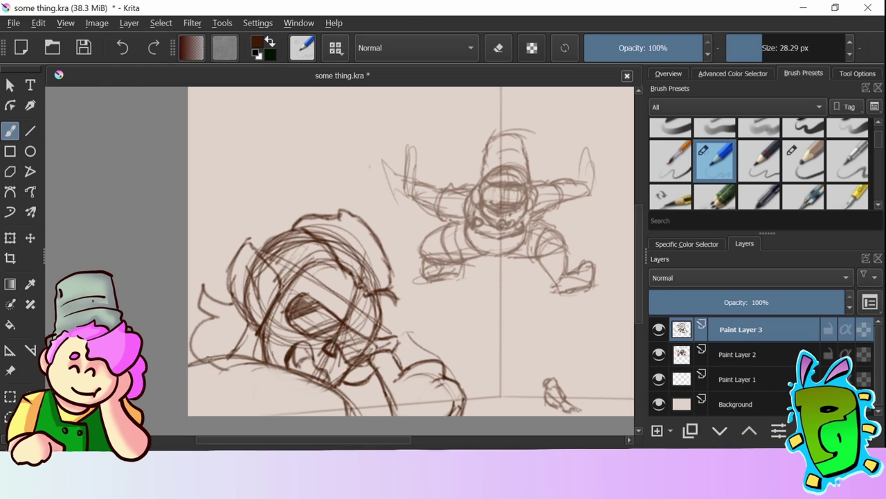
Sketch the foreground character's collar and chest lines, then erase the overlapping shoulder guides.
left_click_drag(205, 357, 272, 375)
left_click_drag(288, 385, 351, 416)
left_click_drag(215, 351, 225, 368)
left_click_drag(249, 366, 365, 398)
left_click_drag(188, 349, 284, 378)
left_click_drag(265, 363, 350, 392)
left_click_drag(293, 379, 352, 416)
key("e")
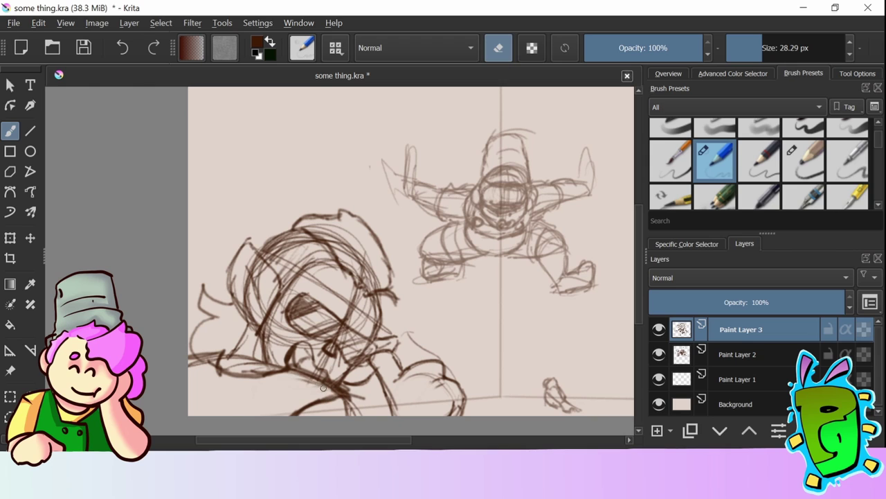
left_click_drag(323, 388, 193, 369)
left_click(501, 43)
Merge the two character sketches into Paint Layer 2, lower its opacity and add a new layer for line art.
scroll(409, 249, "right", 3)
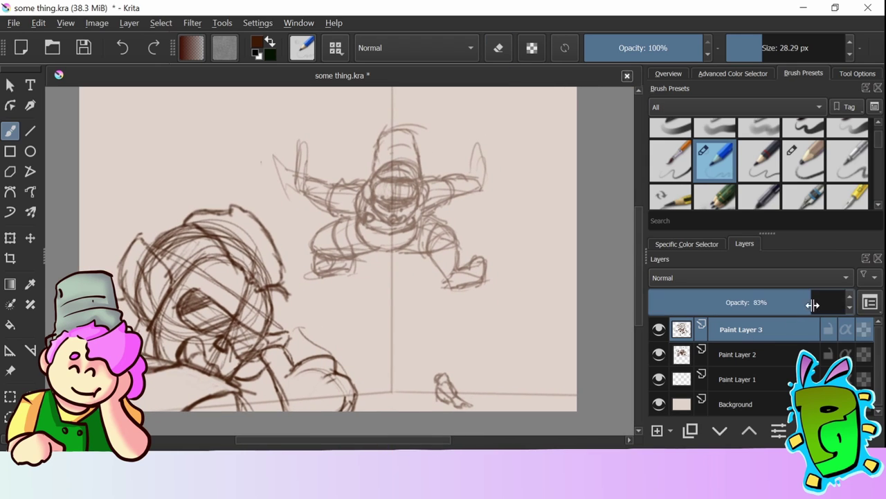
right_click(741, 329)
left_click(663, 164)
left_click(737, 354)
left_click(766, 302)
key("Insert")
Choose the ink brush preset with a darker brown, switch to the Line tool and set the size to 18.75 px.
left_click(801, 127)
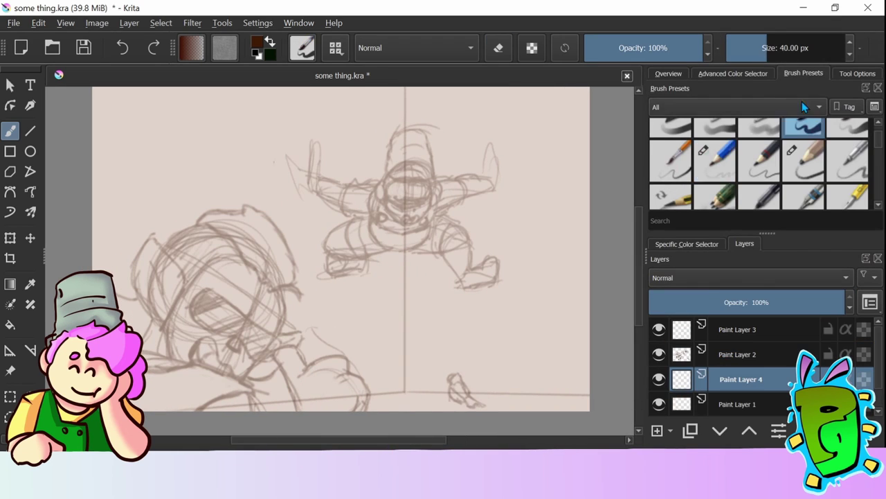
left_click(732, 73)
left_click_drag(724, 154, 764, 111)
left_click(803, 73)
key("v")
scroll(339, 263, "up", 1)
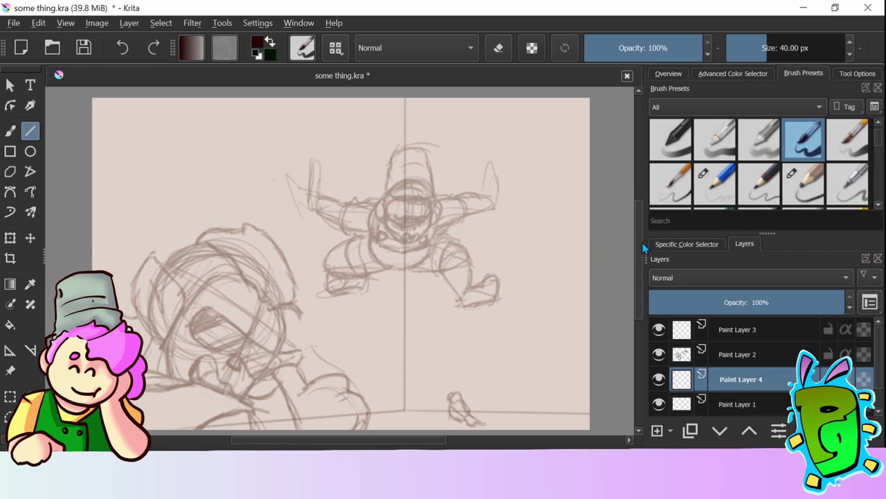
left_click_drag(759, 60, 756, 56)
Ink straight lines along the wall corner and both floor edges on Paint Layer 4, then erase the overshooting ends.
left_click_drag(405, 99, 405, 416)
mouse_move(405, 410)
left_mouse_down()
mouse_move(590, 415)
mouse_move(173, 433)
left_mouse_up()
scroll(173, 415, "down", 3)
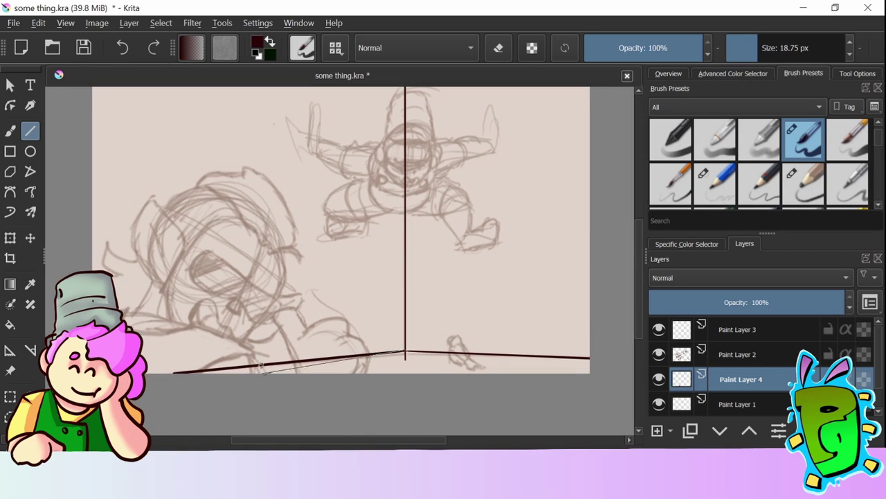
key("e")
key("b")
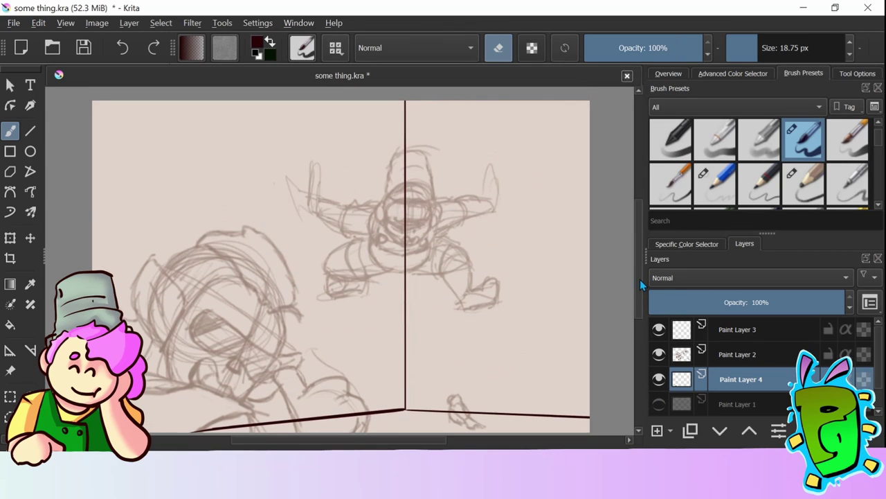
On Paint Layer 3, ink the leaping figure's face outline, ear and swooping hair, undoing the first hair stroke.
left_click(734, 329)
scroll(360, 263, "up", 3)
left_click_drag(367, 192, 386, 264)
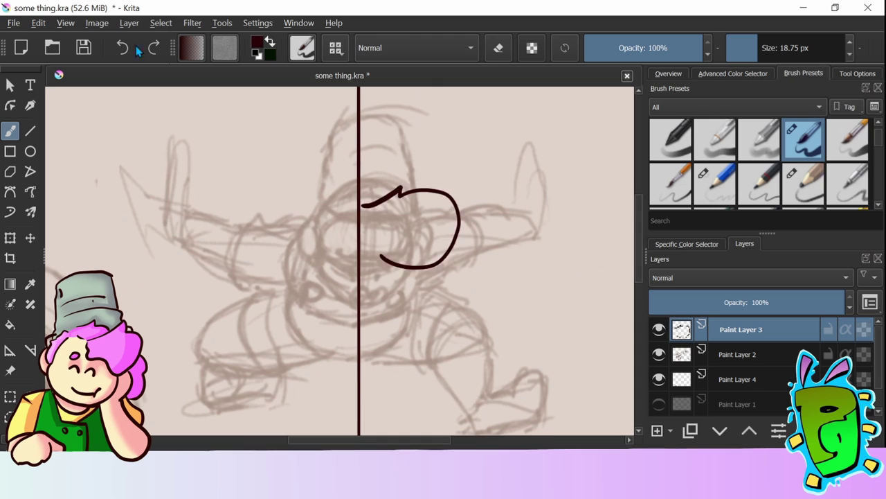
key("ctrl+z")
left_click(668, 73)
mouse_move(370, 216)
left_mouse_down()
mouse_move(374, 260)
mouse_move(313, 253)
mouse_move(315, 269)
mouse_move(327, 288)
mouse_move(398, 282)
left_mouse_up()
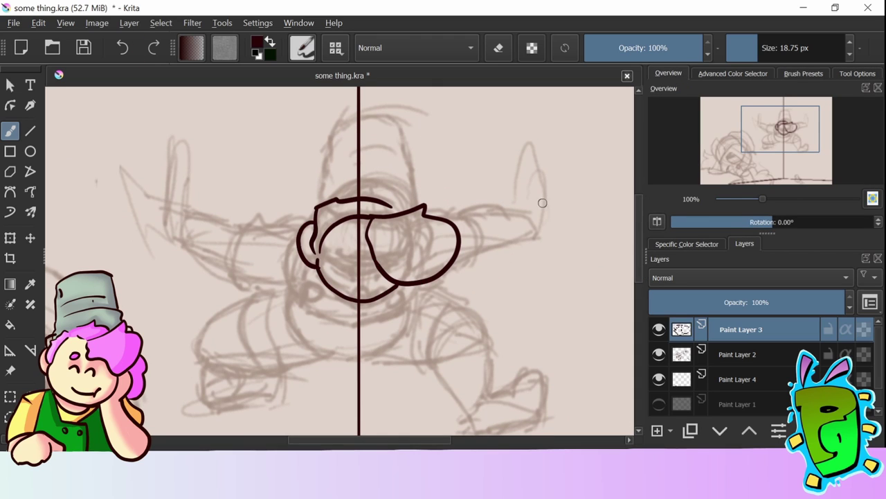
left_click_drag(542, 173, 540, 234)
left_click_drag(533, 149, 475, 254)
left_click(123, 48)
left_click(123, 48)
left_click(123, 48)
Ink the leaping figure's lower legs and shoes on both sides, following the sketch.
scroll(472, 205, "down", 3)
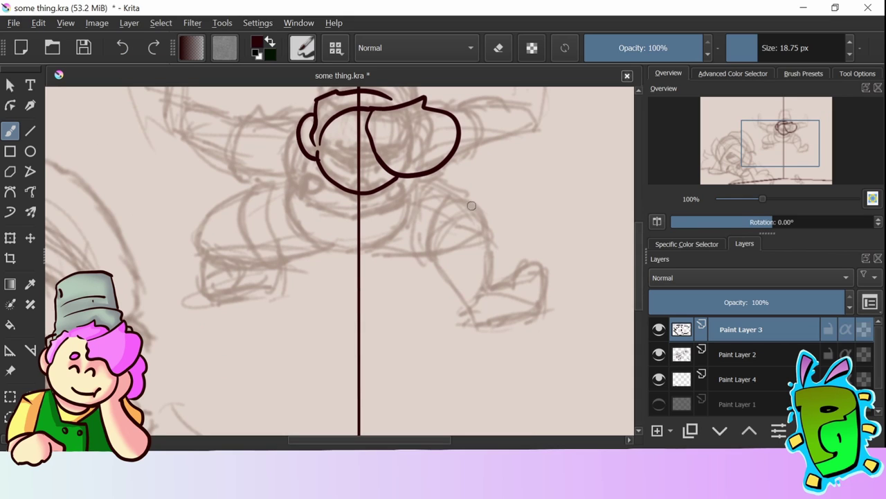
left_click_drag(473, 203, 486, 291)
left_click_drag(433, 251, 471, 324)
mouse_move(486, 290)
left_mouse_down()
mouse_move(543, 272)
mouse_move(544, 316)
left_mouse_up()
left_click_drag(470, 326, 542, 313)
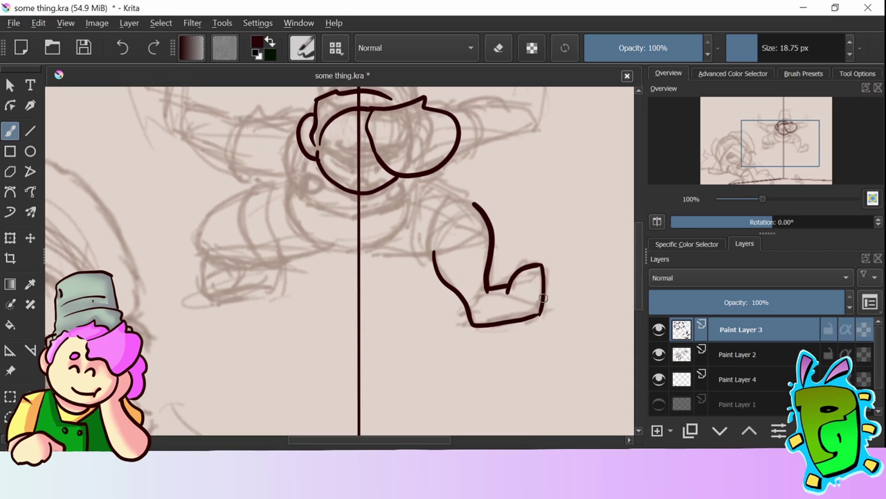
left_click_drag(205, 258, 283, 272)
left_click_drag(247, 189, 263, 264)
Ink the leaping figure's raised hands and forearms on both sides, undoing a stray stroke.
scroll(641, 258, "up", 5)
left_click_drag(160, 169, 176, 232)
left_click_drag(172, 198, 187, 208)
left_click_drag(159, 227, 241, 233)
left_click_drag(179, 237, 232, 265)
mouse_move(525, 201)
left_mouse_down()
mouse_move(539, 226)
mouse_move(479, 211)
left_mouse_up()
key("ctrl+z")
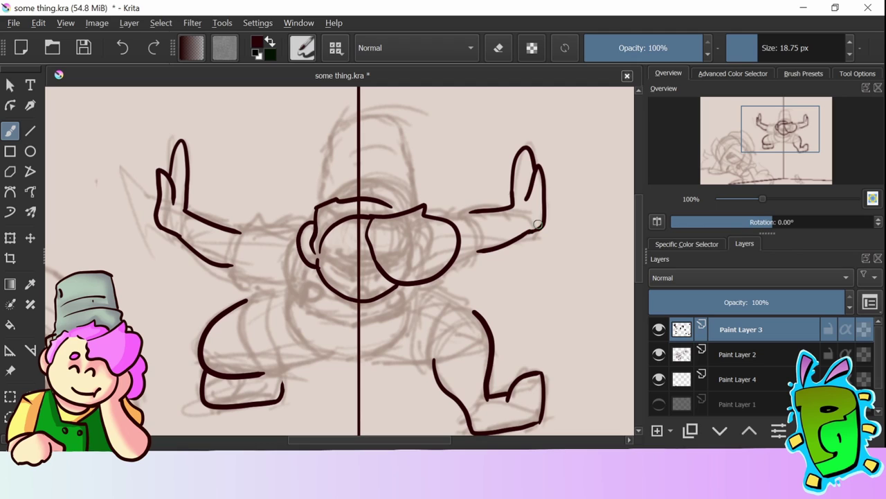
Ink the leaping figure's sleeves, the buttoned top of the overalls and the rounded torso below it.
left_click_drag(244, 230, 233, 272)
mouse_move(234, 275)
left_mouse_down()
mouse_move(286, 277)
mouse_move(394, 317)
left_mouse_up()
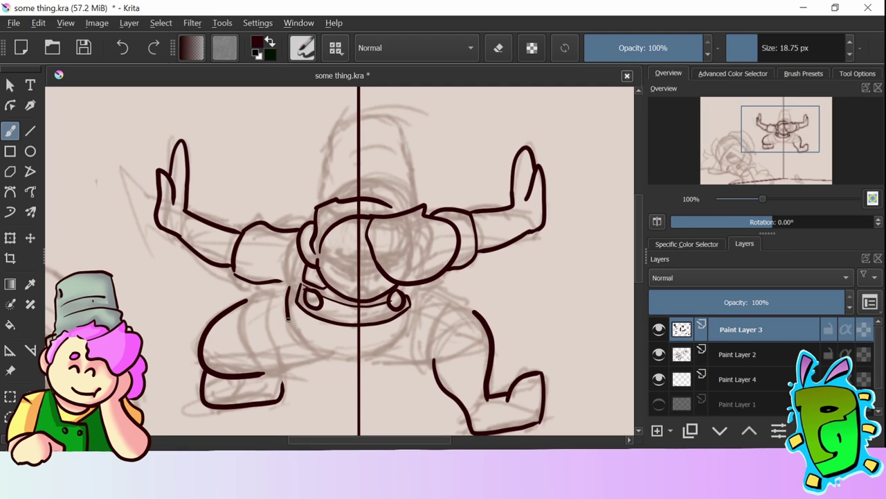
left_click_drag(288, 319, 409, 331)
key("ctrl+z")
left_click_drag(288, 293, 414, 291)
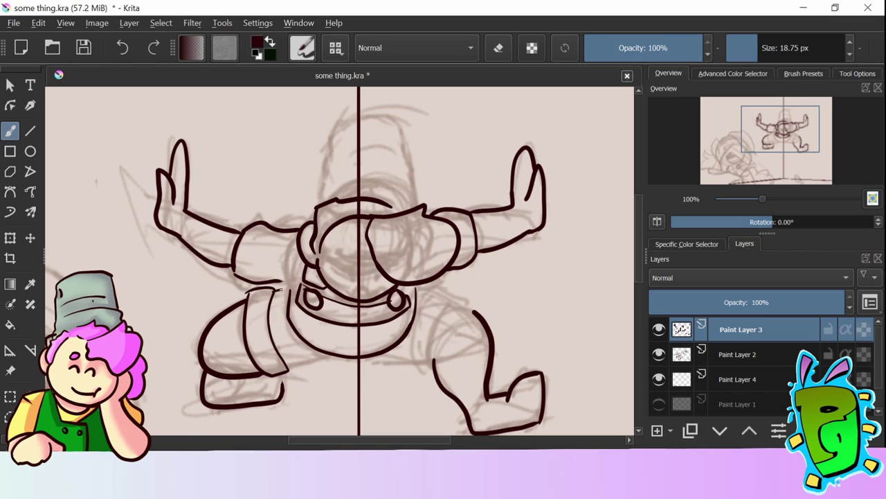
Ink the leaping figure's thighs and leg cuffs, and add toe and sole lines to the shoes.
left_click_drag(287, 366, 339, 353)
key("ctrl+z")
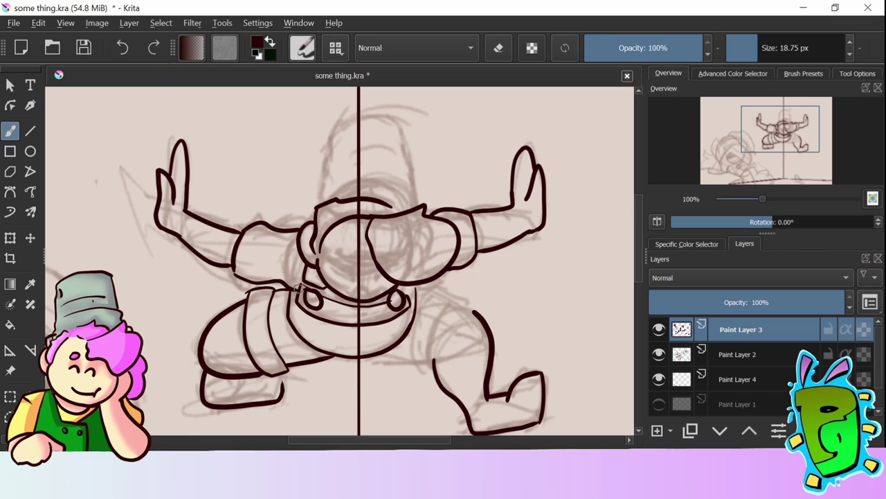
left_click_drag(476, 308, 450, 296)
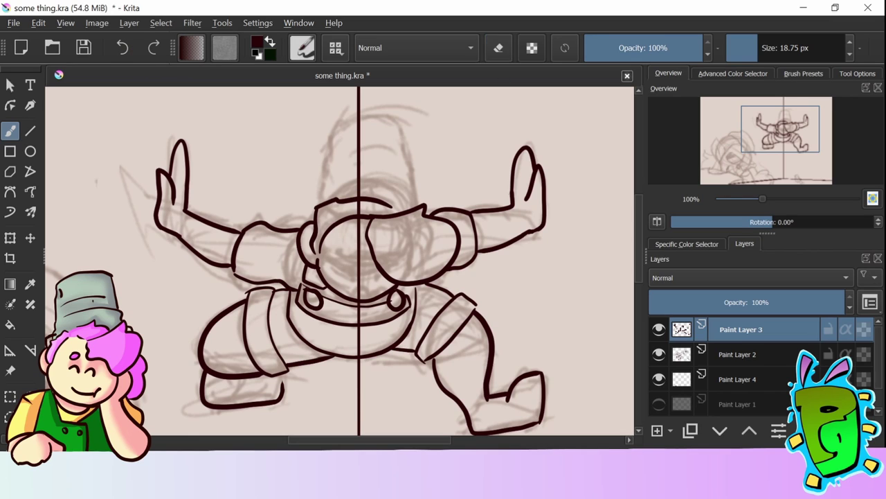
scroll(637, 200, "down", 3)
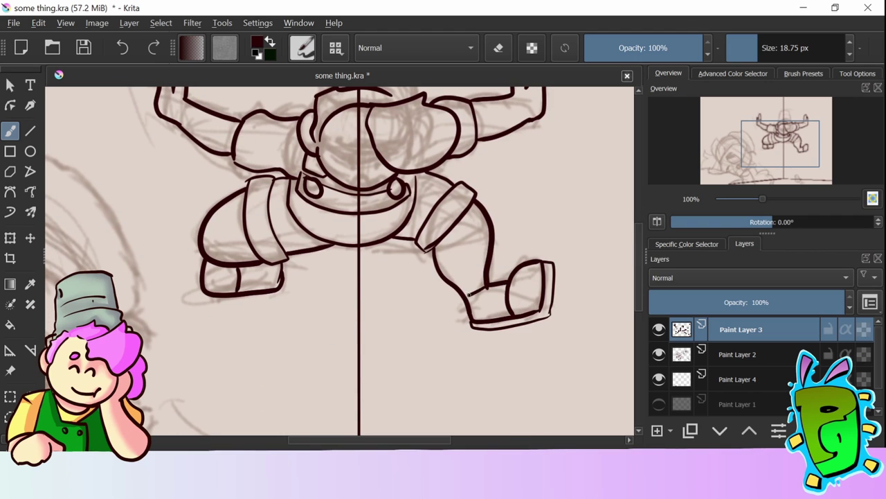
scroll(339, 259, "down", 4)
scroll(339, 260, "up", 6)
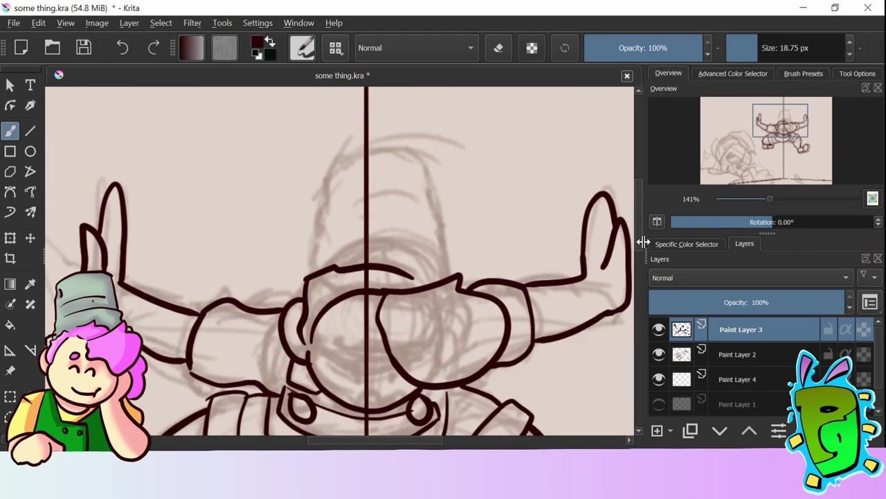
Ink the tall bucket hat on the leaping figure's head with short crease lines across it.
mouse_move(325, 211)
left_mouse_down()
mouse_move(308, 295)
mouse_move(432, 187)
left_mouse_up()
left_click_drag(431, 183, 445, 296)
left_click_drag(369, 212, 404, 210)
left_click_drag(369, 248, 423, 246)
Hide the sketch on Paint Layer 2 and review the inked leaping figure at 50% zoom.
left_click(659, 354)
key("minus")
key("minus")
key("minus")
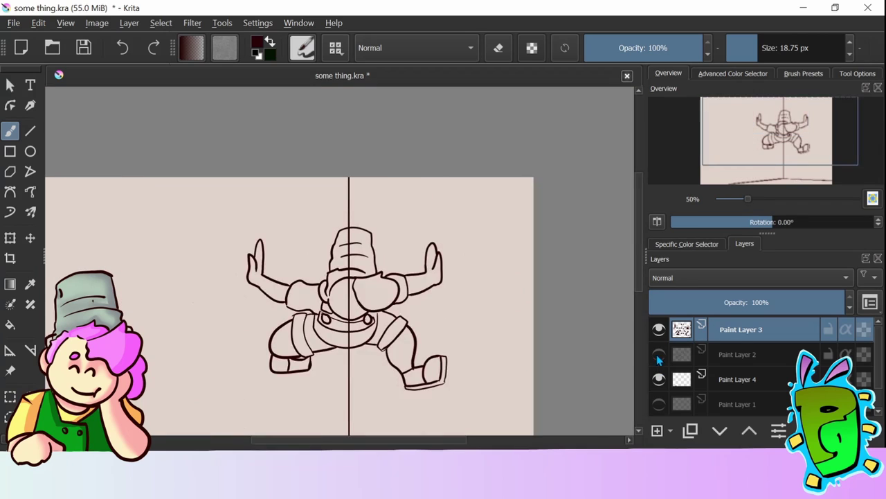
Show the sketch on Paint Layer 2 again and check the leaping figure's line art at 100% zoom.
left_click(659, 355)
key("plus")
key("plus")
mouse_move(343, 246)
left_mouse_down()
mouse_move(346, 258)
mouse_move(367, 263)
left_mouse_up()
key("e")
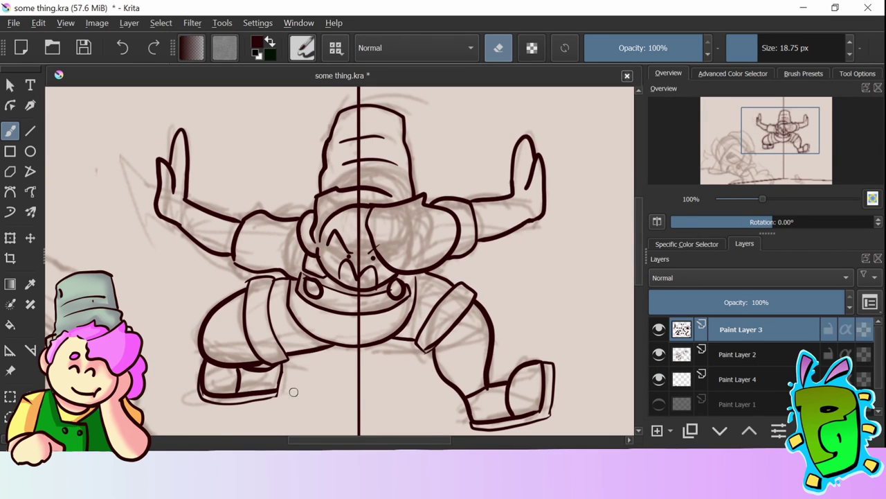
scroll(642, 289, "down", 3)
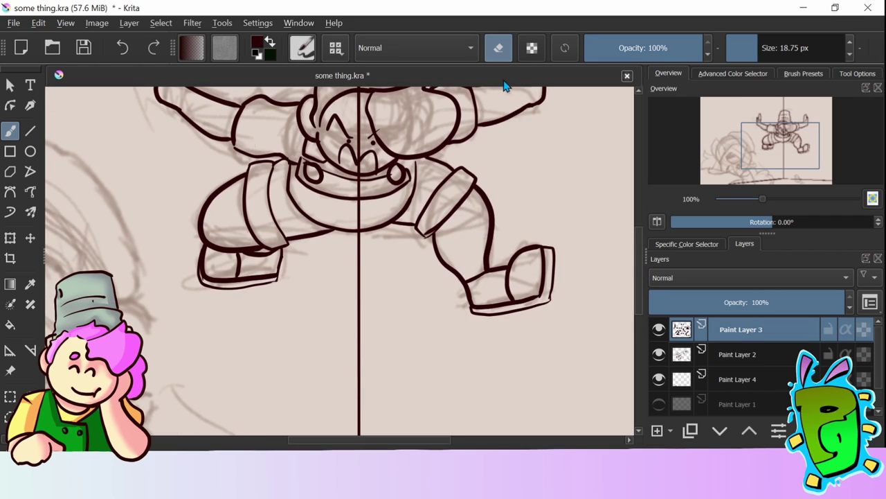
key("e")
scroll(514, 381, "down", 5)
Add a new paint layer and ink the small sketched object on the floor with a 9.39 px brush, cleaning its lines with the eraser.
key("Insert")
scroll(417, 295, "up", 3)
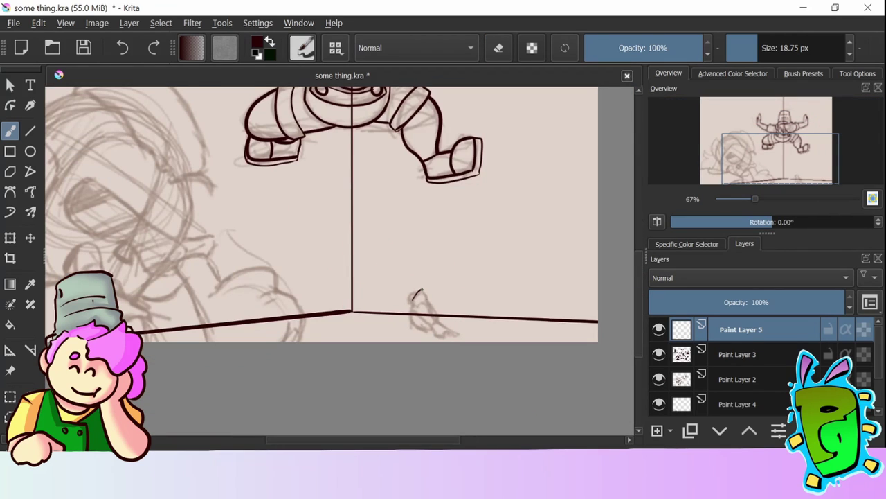
scroll(415, 308, "up", 3)
left_click_drag(268, 258, 312, 320)
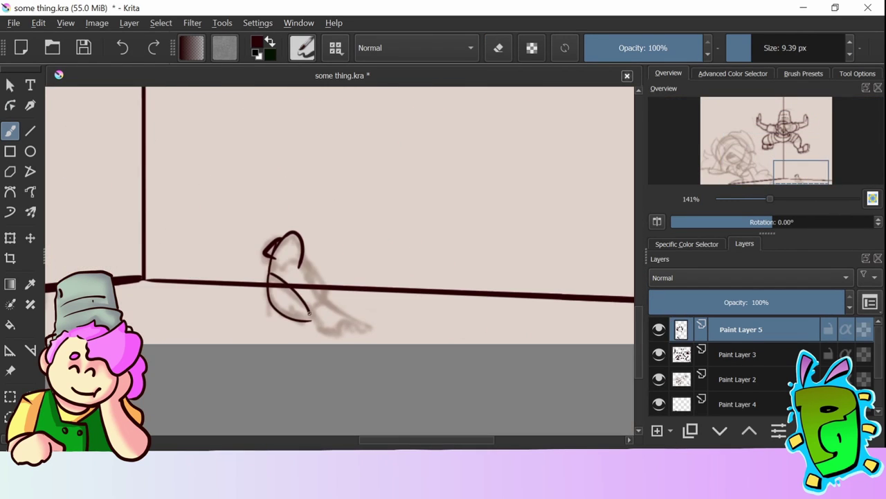
left_click_drag(303, 263, 341, 313)
key("e")
left_click_drag(274, 247, 284, 263)
Erase the wall and floor lines on Paint Layer 4 where they cross the leaping figure and the small floor object.
key("minus")
key("Page_Down")
key("Page_Down")
key("Page_Down")
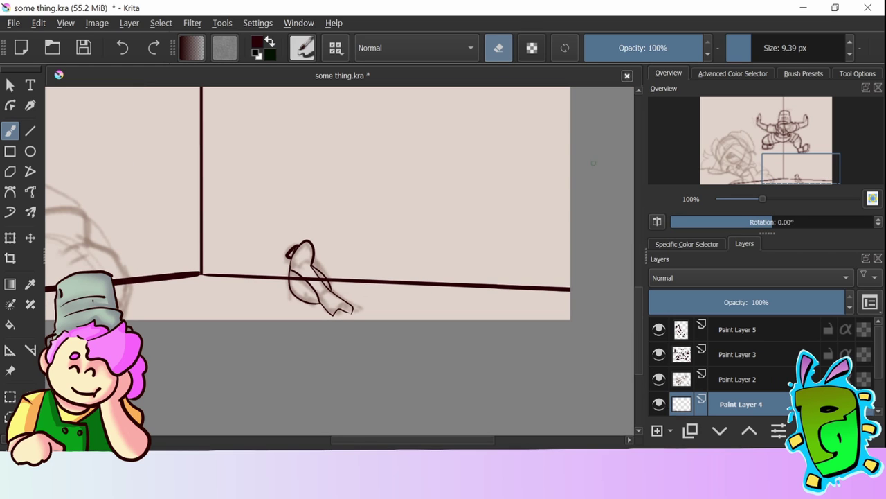
scroll(323, 276, "up", 5)
scroll(323, 276, "left", 3)
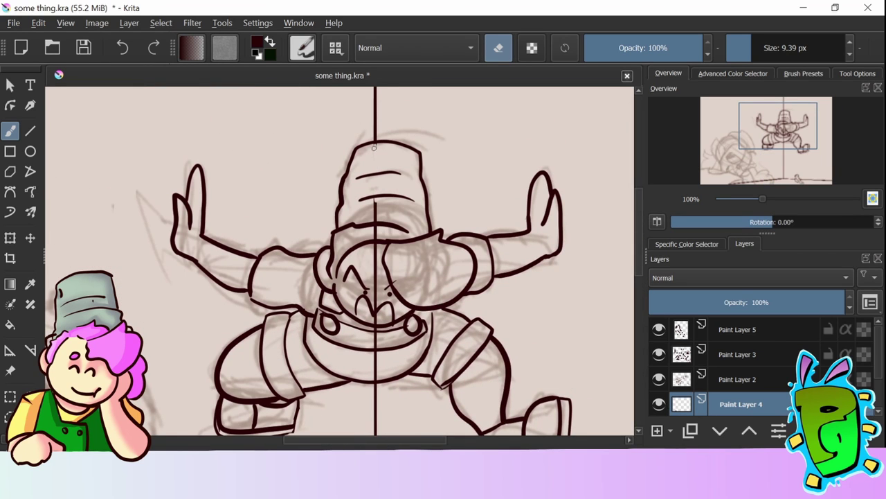
key("bracketright")
key("bracketright")
key("bracketright")
key("bracketright")
scroll(372, 376, "down", 5)
Add a new paint layer above the line art and ink the foreground character's swept front hair and loose strand at 22.25 px.
key("Insert")
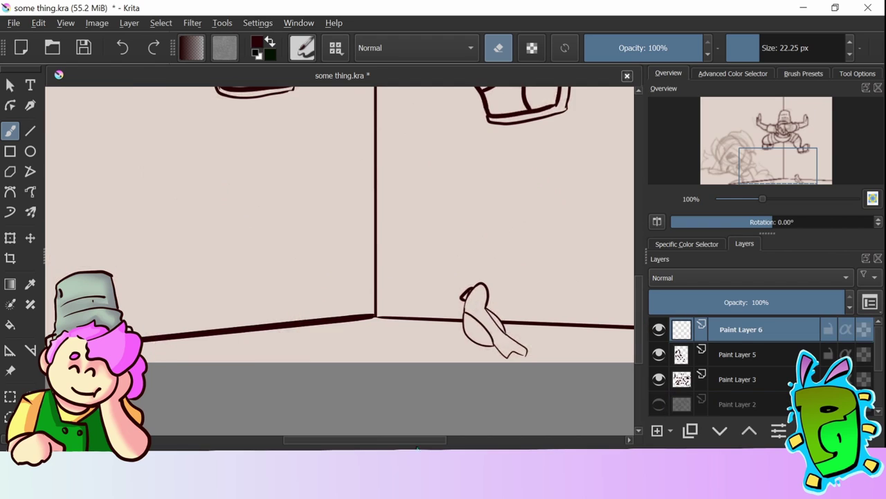
key("minus")
key("minus")
key("minus")
key("e")
key("plus")
key("plus")
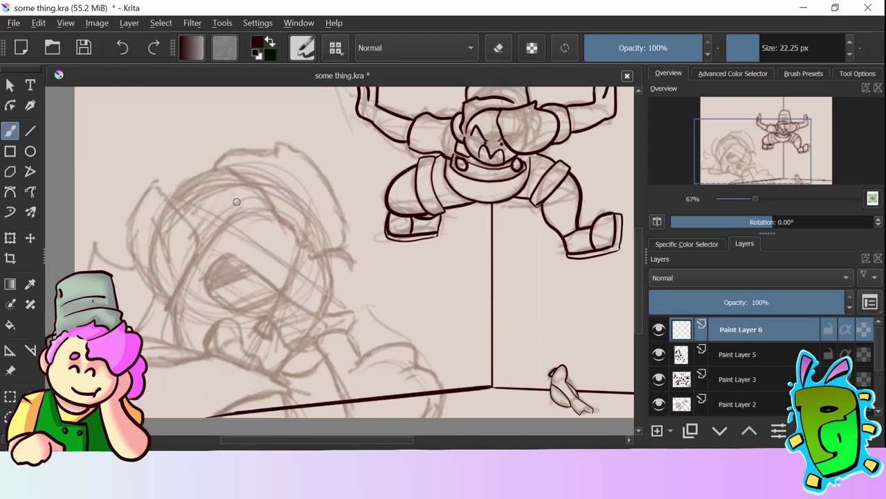
mouse_move(210, 171)
left_mouse_down()
mouse_move(321, 255)
mouse_move(355, 267)
left_mouse_up()
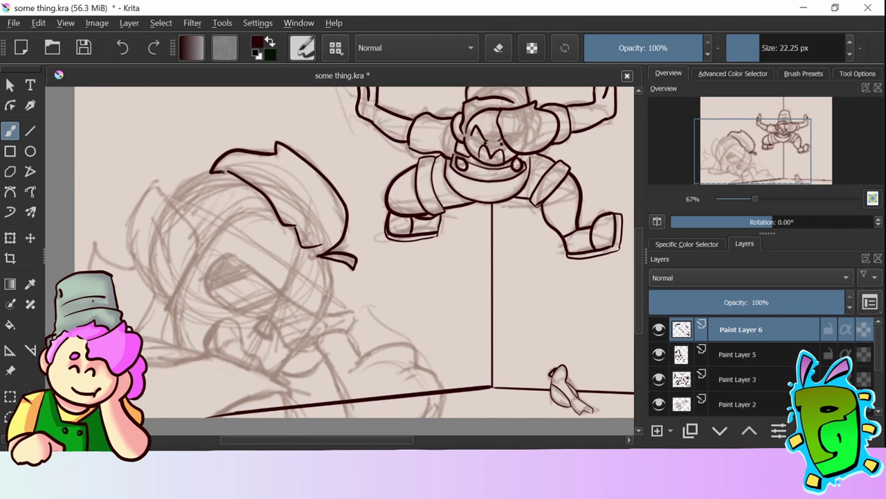
Ink the foreground character's back hair, collar and shoulder lines, and the raised hand in front of the chin.
left_click_drag(94, 269, 135, 270)
scroll(354, 252, "down", 3)
left_click_drag(107, 186, 277, 301)
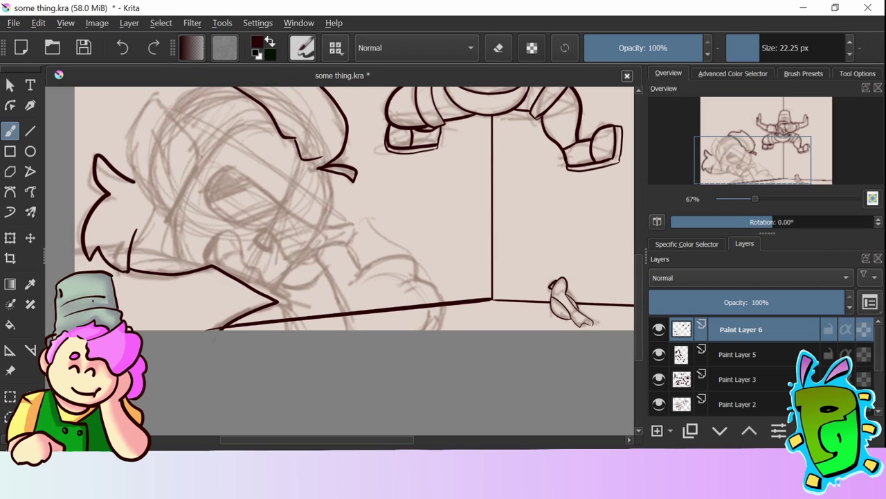
left_click_drag(317, 258, 344, 329)
mouse_move(416, 268)
left_mouse_down()
mouse_move(446, 330)
mouse_move(575, 410)
left_mouse_up()
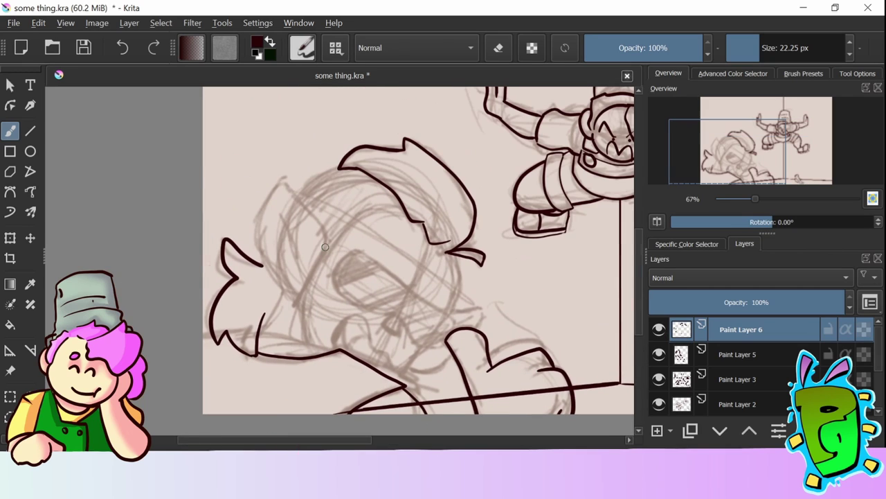
Ink the foreground character's pointed ear, cheek and jaw, open mouth and tooth, undoing the last unwanted stroke.
left_click_drag(325, 246, 291, 294)
scroll(410, 367, "down", 3)
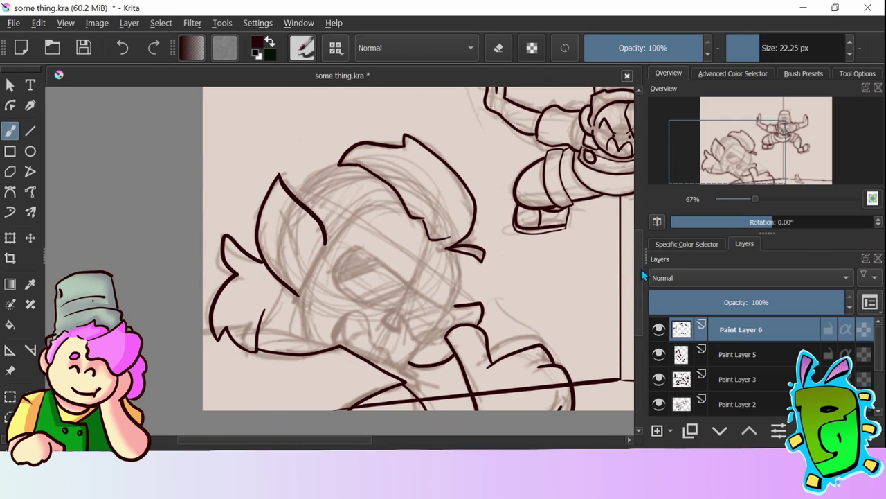
left_click_drag(299, 220, 317, 272)
left_click_drag(374, 239, 331, 270)
left_click_drag(400, 261, 371, 298)
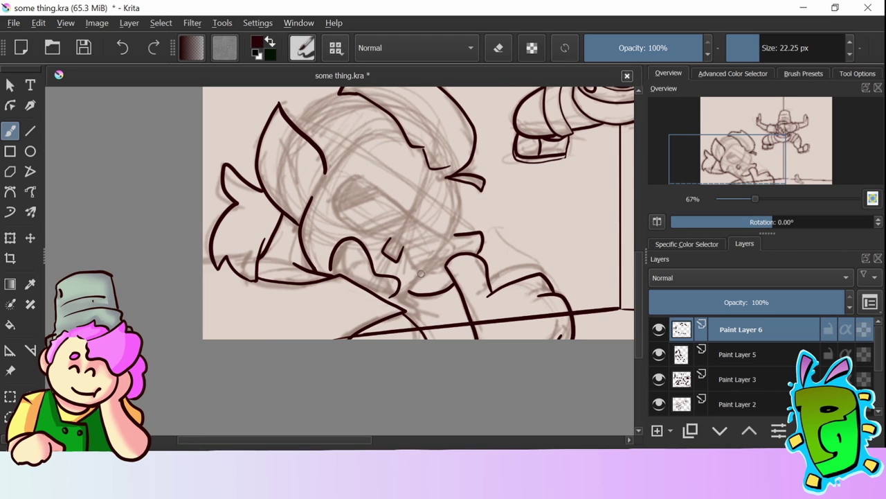
left_click_drag(424, 272, 394, 304)
scroll(409, 291, "up", 2)
key("ctrl+z")
Ink the outline of the foreground character's sunglasses, the arcs above them and the hairline.
left_click_drag(357, 211, 340, 265)
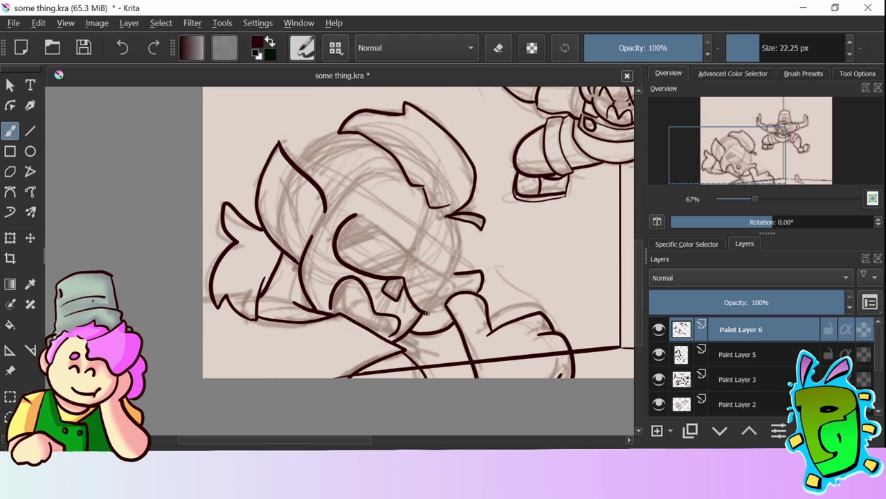
left_click_drag(356, 212, 472, 288)
key("ctrl+z")
left_click_drag(358, 215, 460, 288)
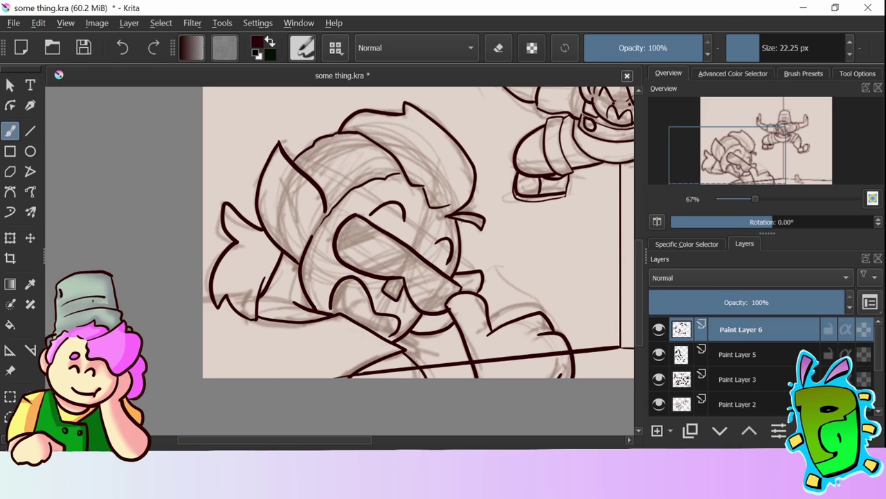
Erase the floor line on Paint Layer 4 where it runs through the foreground character's hand, using a 52.74 px eraser.
key("minus")
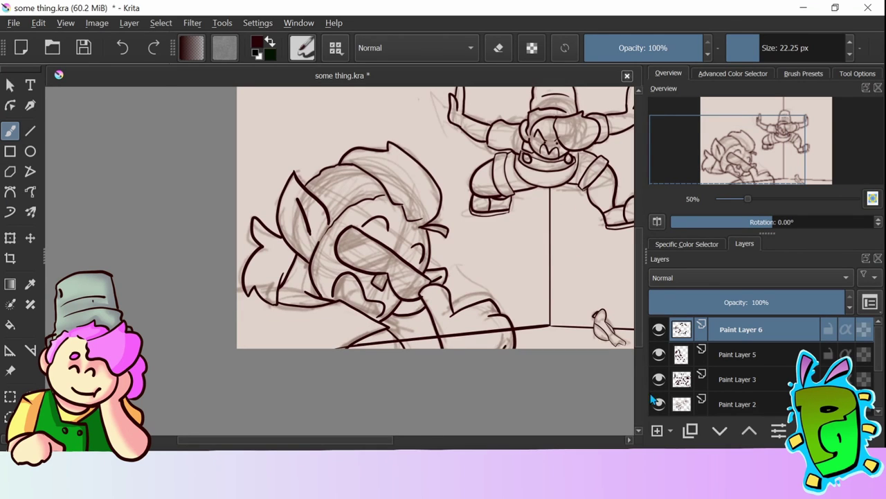
left_click_drag(456, 299, 402, 306)
key("e")
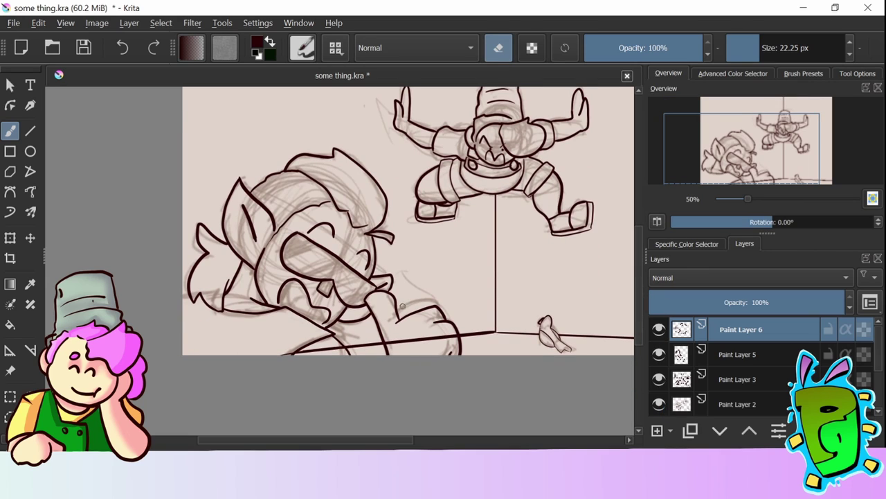
key("Page_Down")
key("Page_Down")
key("Page_Down")
key("Page_Down")
left_click_drag(393, 340, 454, 337)
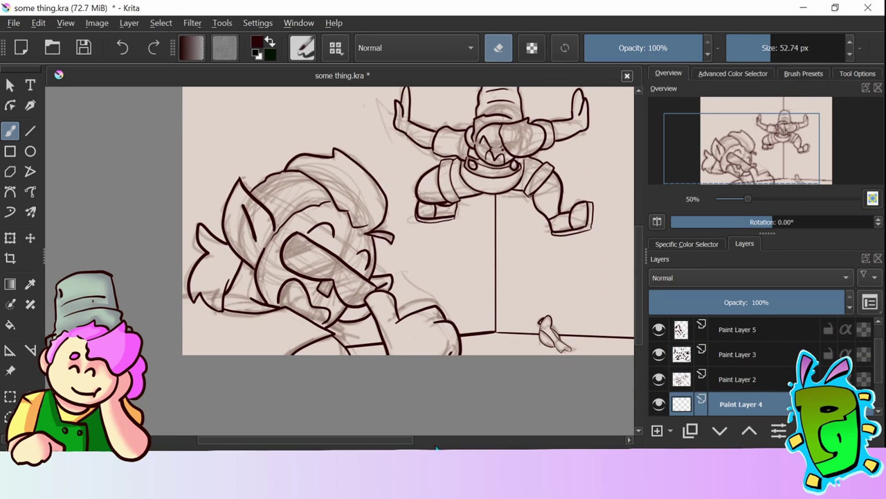
key("e")
key("f")
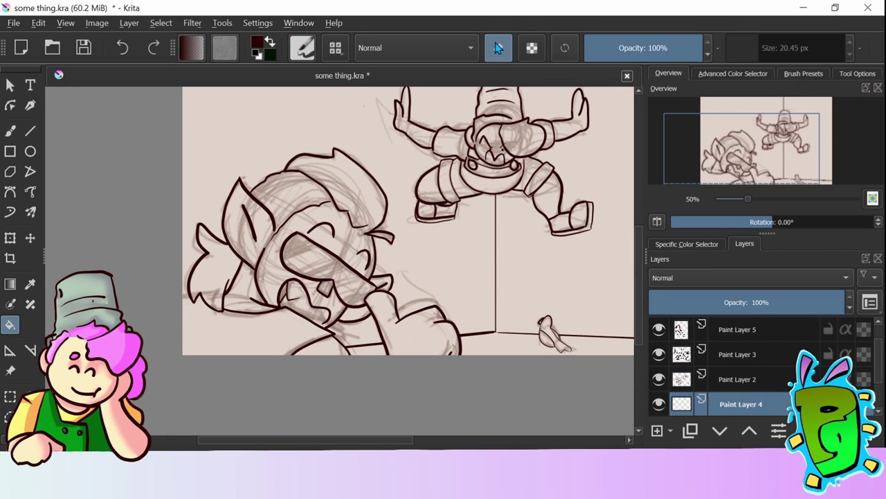
left_click(279, 299)
key("b")
key("ctrl+z")
On Paint Layer 6, darken the mouth interior, draw glare stripes across the sunglasses and fill the lens areas between them dark.
scroll(709, 332, "up", 1)
left_click(708, 332)
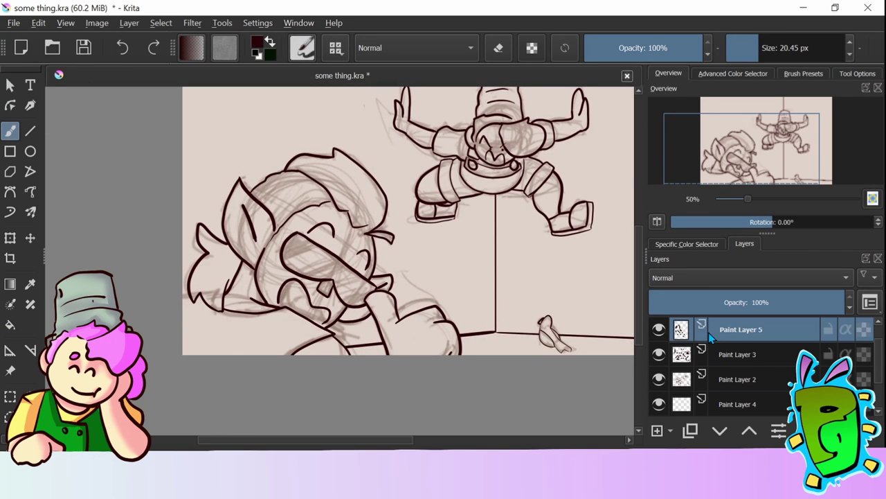
left_click_drag(279, 288, 285, 304)
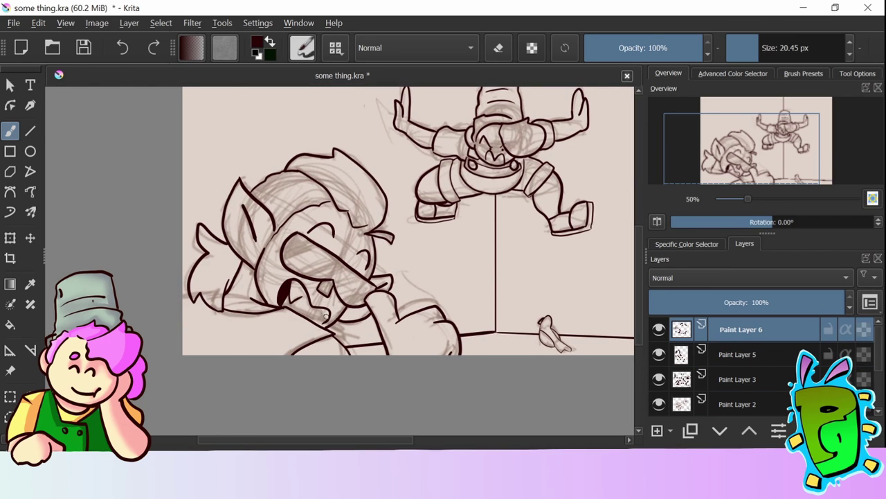
key("f")
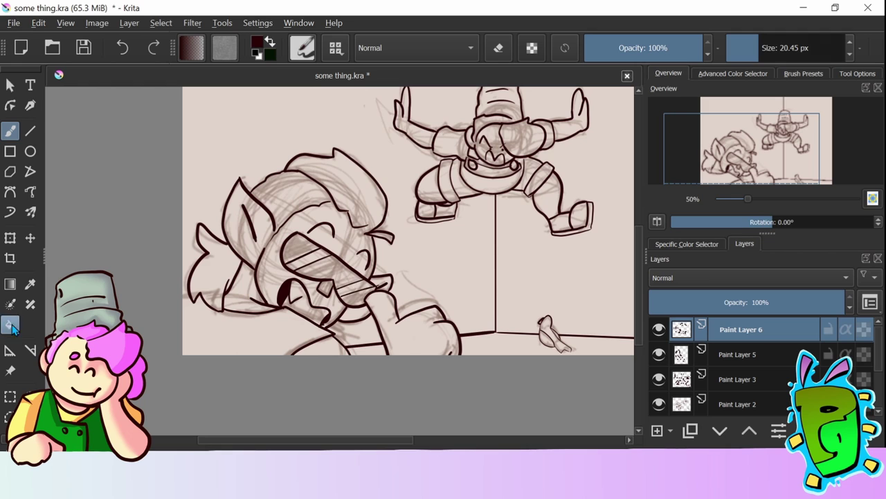
left_click(358, 280)
left_click(357, 296)
Hide the sketch on Paint Layer 2 and group Paint Layers 6, 5 and 3.
scroll(642, 283, "up", 2)
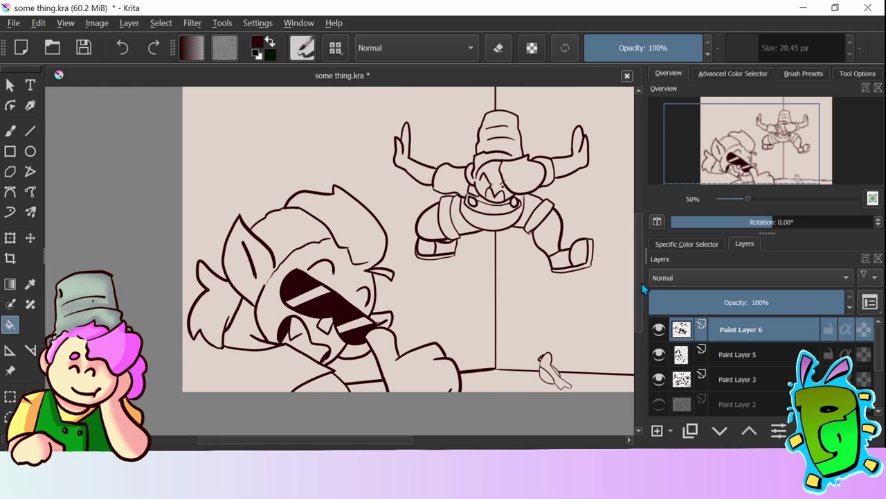
left_click_drag(737, 354, 740, 381)
key("ctrl+g")
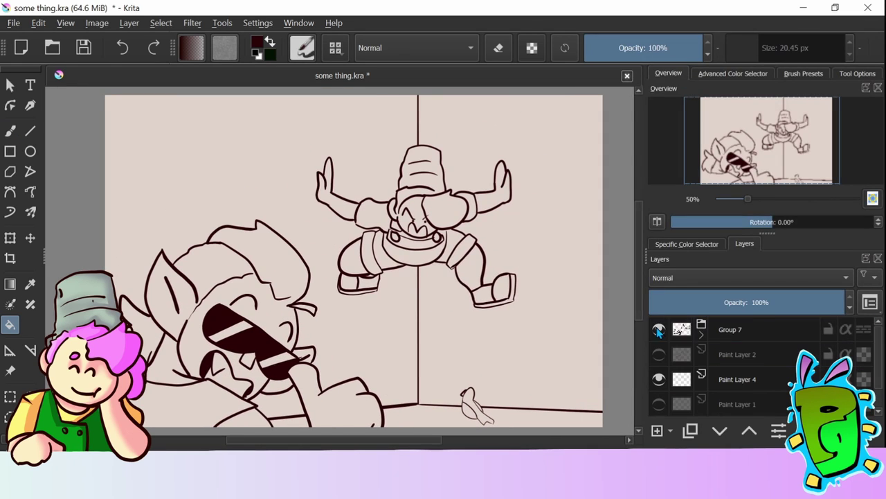
left_click(692, 330)
mouse_move(44, 261)
left_mouse_down()
mouse_move(29, 262)
mouse_move(43, 262)
left_mouse_up()
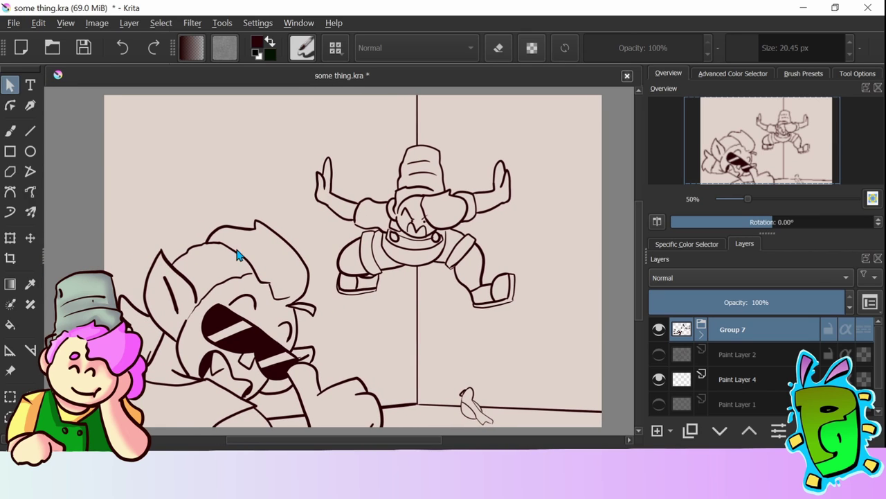
Expand the line art group and touch up the leaping figure's lines on Paint Layer 3 with an 8.39 px brush and eraser.
left_click(702, 335)
key("b")
left_click(658, 379)
left_click(658, 379)
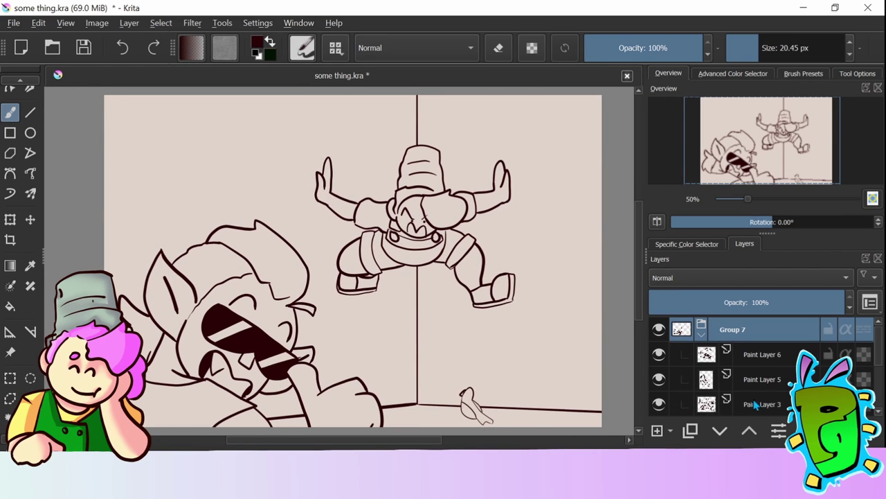
left_click(761, 403)
key("1")
left_click_drag(430, 276, 311, 257)
key("bracketleft")
key("bracketleft")
key("bracketleft")
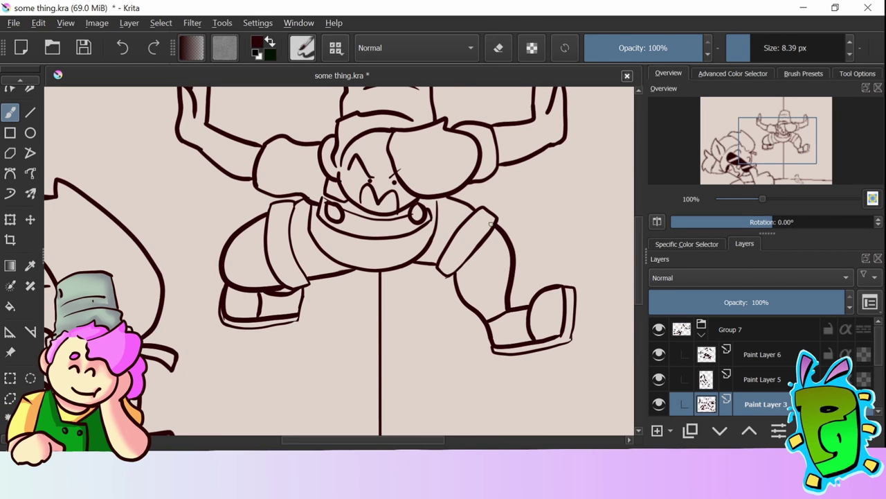
key("e")
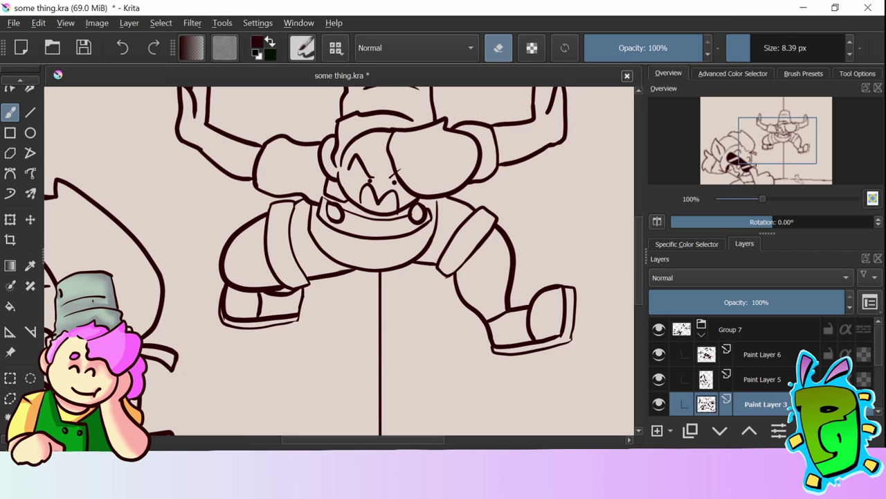
key("2")
key("Page_Up")
key("Page_Up")
key("Page_Up")
key("Page_Down")
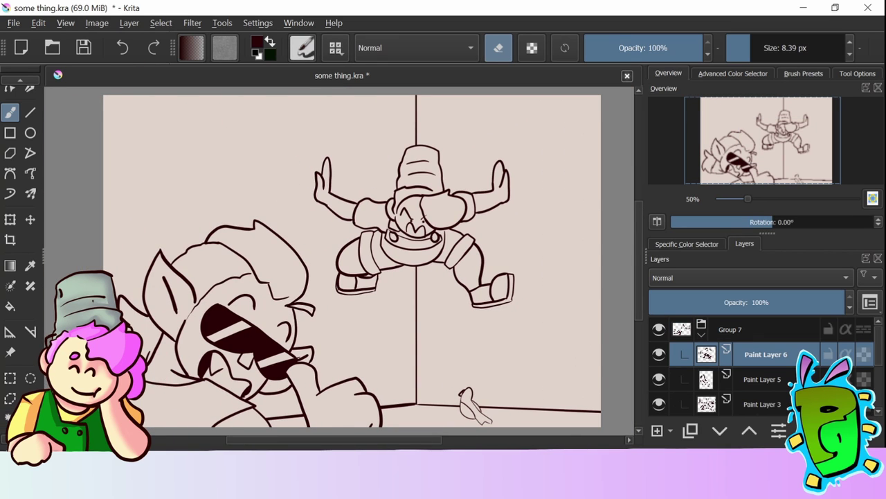
key("e")
Collapse the line art group and select the background area around both characters and the small floor object.
left_click(701, 336)
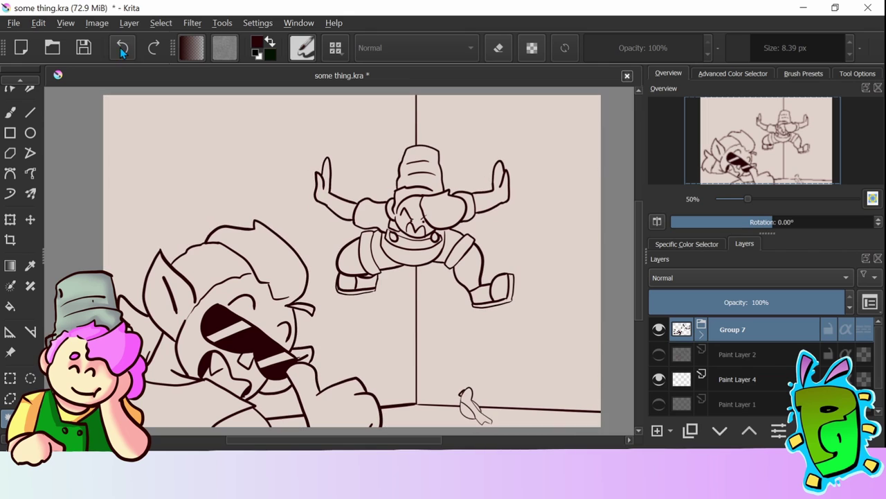
key("Page_Down")
key("Page_Down")
key("plus")
key("plus")
key("plus")
scroll(473, 339, "down", 5)
key("minus")
key("minus")
key("minus")
key("minus")
key("minus")
left_click(702, 334)
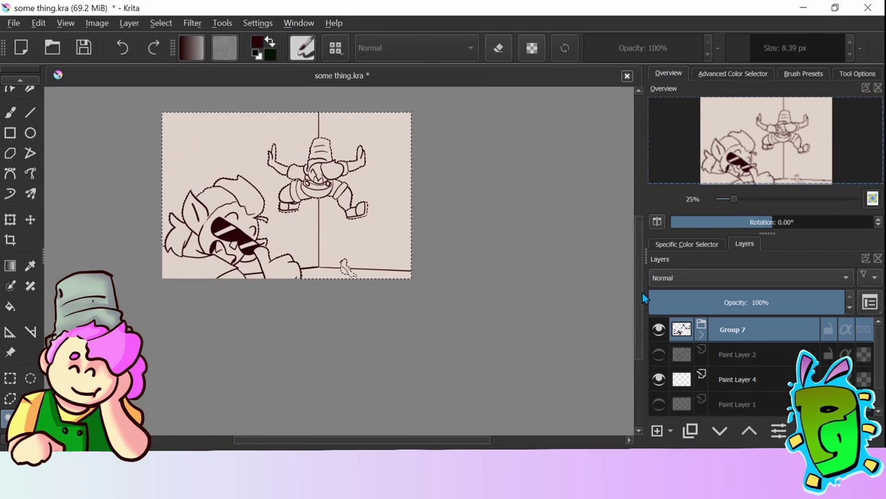
Invert the selection and fill the characters and the small object with teal on a new paint layer below the line art group.
left_click(161, 23)
left_click(208, 77)
key("Page_Down")
left_click(803, 73)
key("shift+BackSpace")
left_click(192, 22)
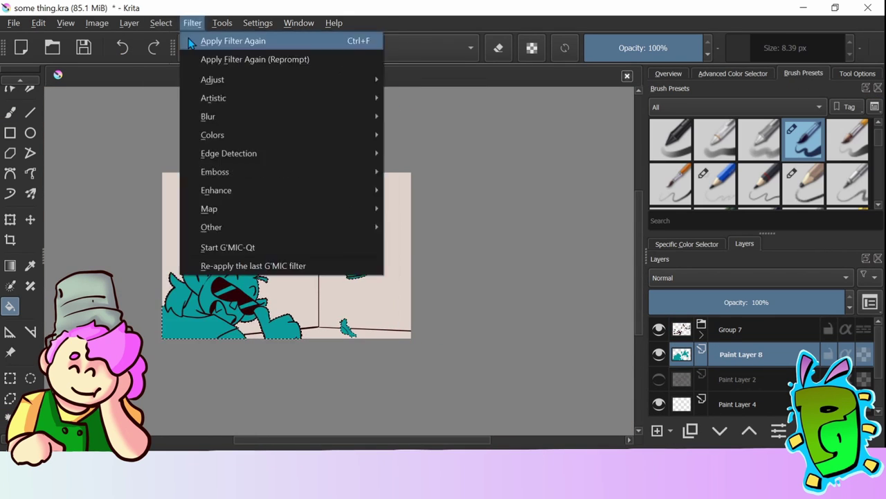
key("Escape")
Put the teal silhouette layer into a quick clipping group.
key("plus")
key("plus")
right_click(741, 353)
mouse_move(708, 256)
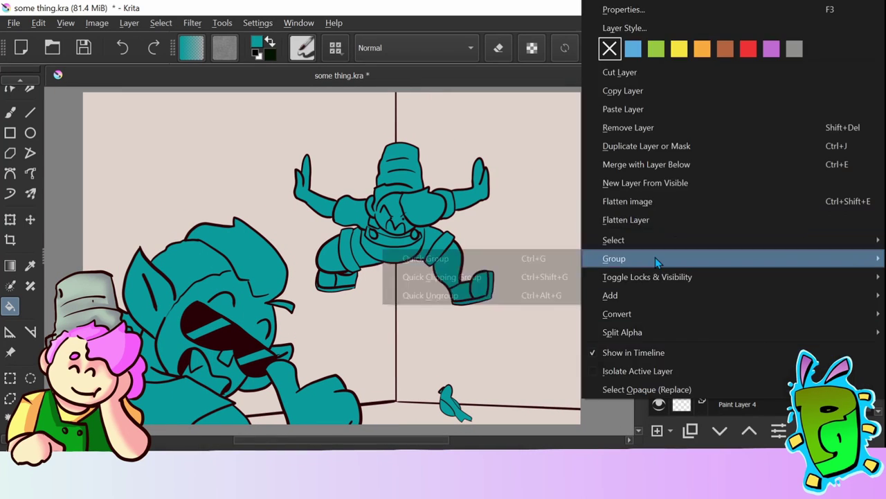
left_click(457, 277)
Look through the Art Projects folder for an earlier coloured drawing of the leaping character.
key("ctrl+o")
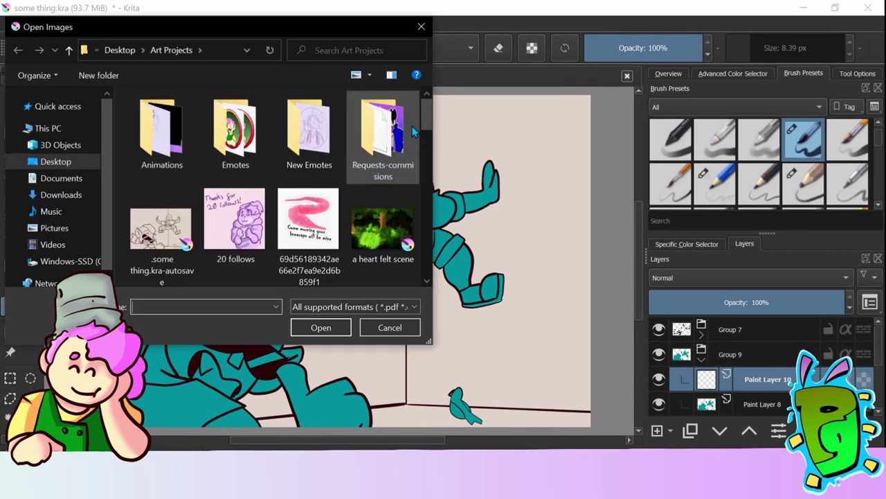
scroll(297, 208, "down", 5)
left_click(173, 93)
scroll(425, 242, "down", 3)
scroll(425, 242, "down", 1)
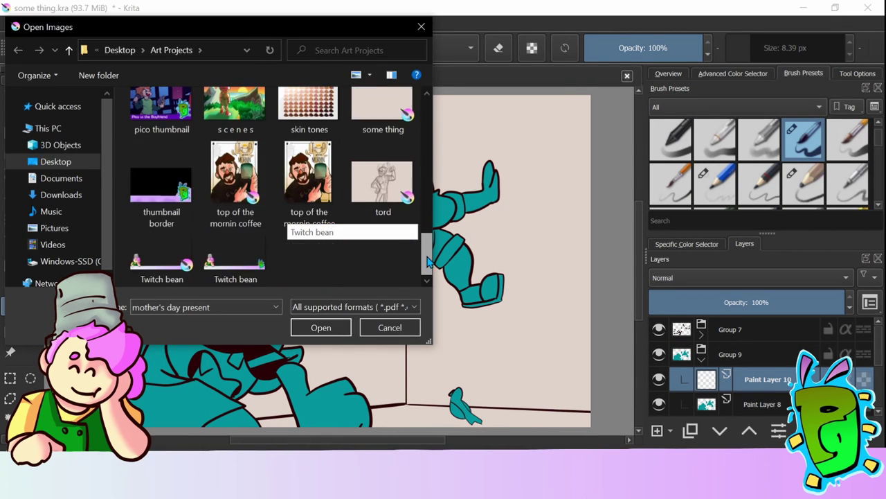
scroll(425, 242, "up", 8)
scroll(429, 228, "down", 5)
scroll(382, 139, "up", 6)
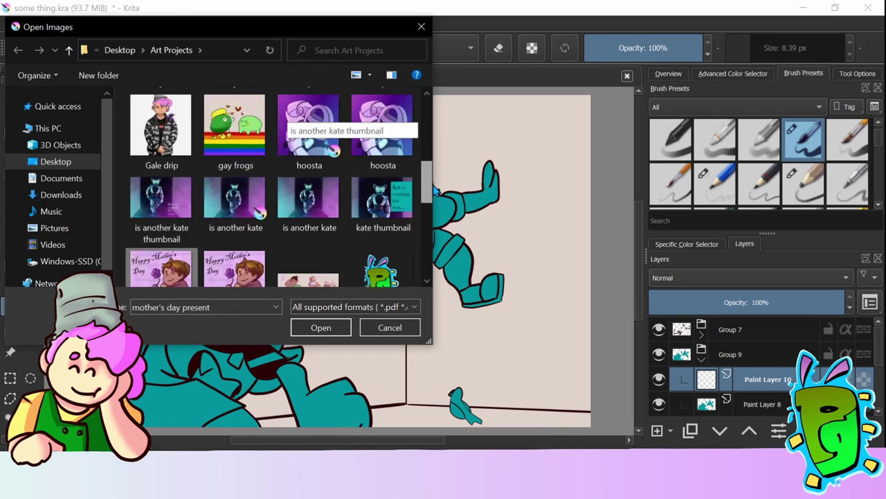
scroll(56, 208, "down", 3)
Open undertale redraw.kra as a colour reference and hide its shading overlay layers to expose the flat colours.
left_click(55, 267)
left_click(58, 250)
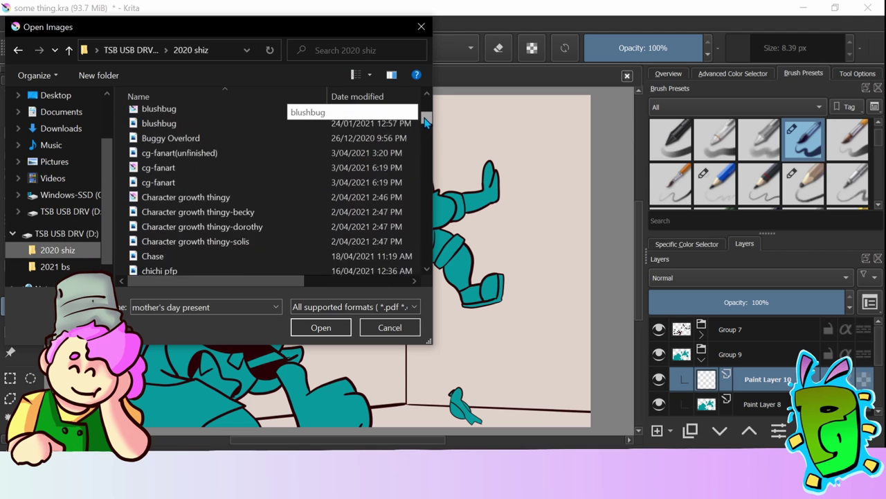
left_click_drag(425, 116, 427, 133)
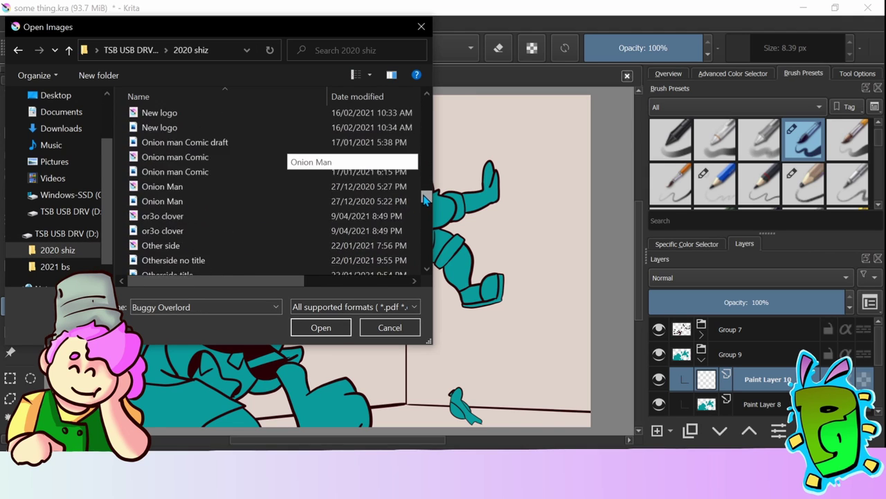
left_click_drag(424, 204, 424, 208)
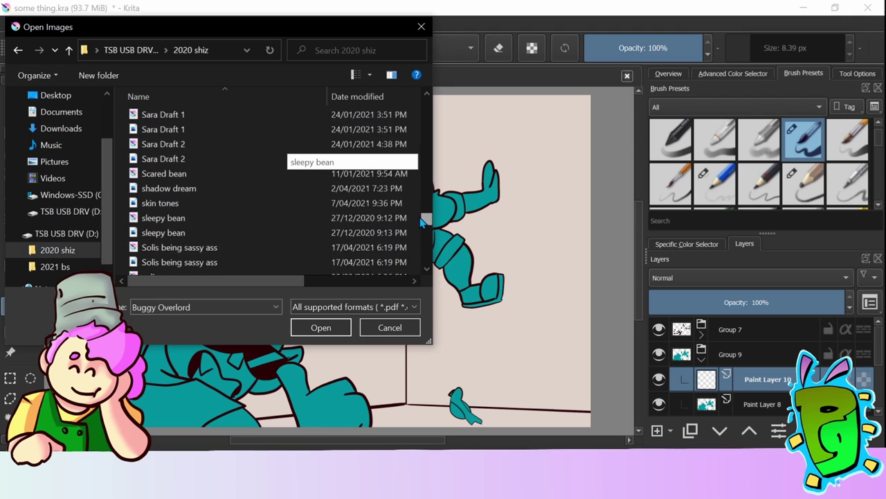
double_click(307, 265)
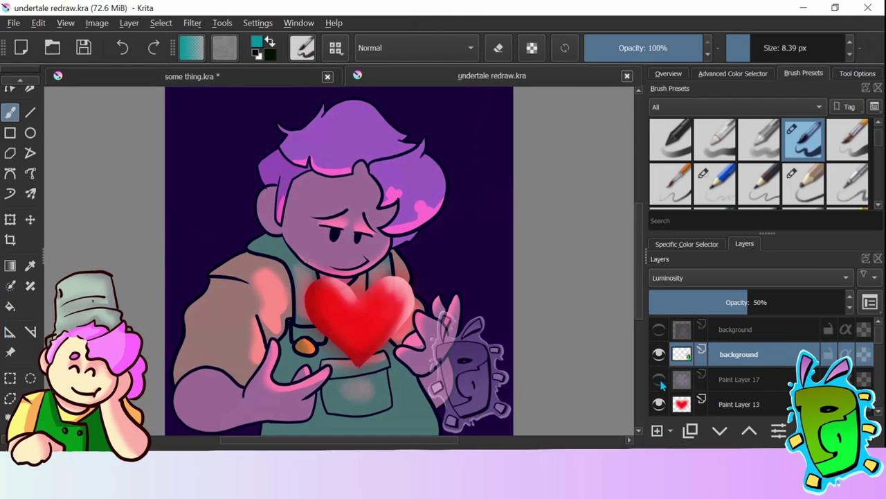
Back in some thing.kra, turn on alpha inheritance for Paint Layer 10 and paint the leaping figure's hair in the reference pink.
left_click(189, 76)
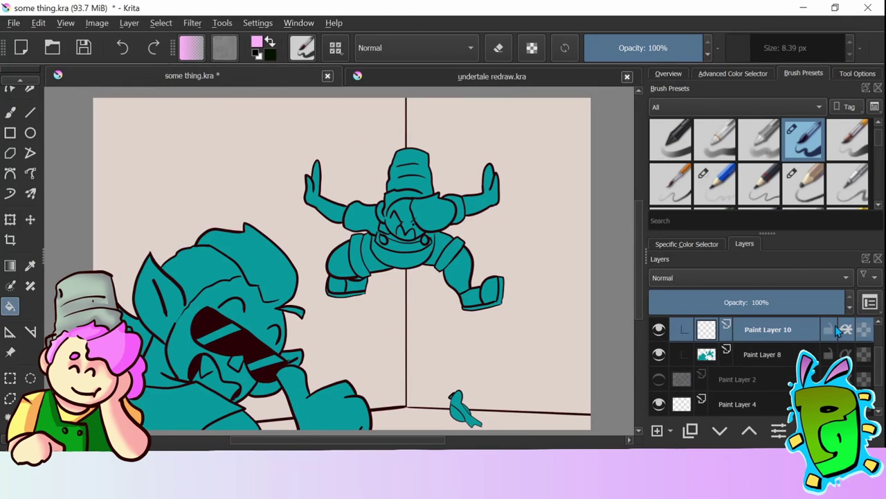
left_click(733, 73)
left_click_drag(387, 204, 450, 218)
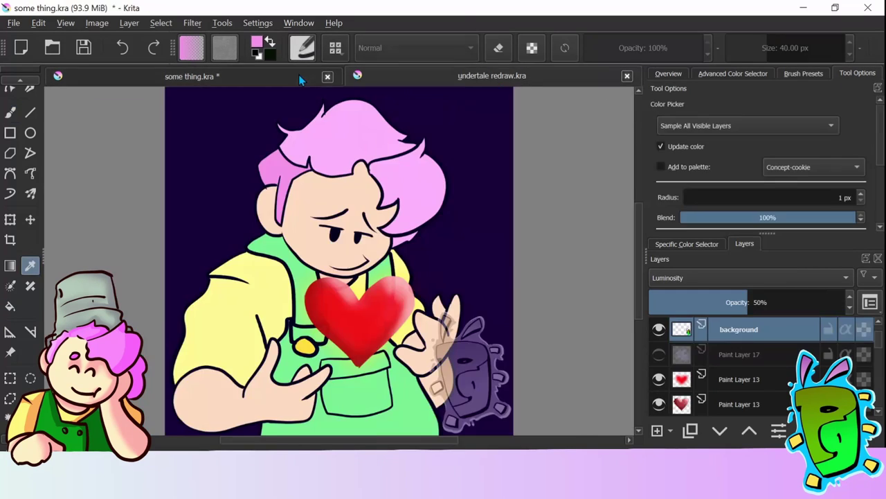
Add a paint layer below the hair layer and paint the leaping figure's arms and legs in the reference skin tone.
key("Insert")
key("ctrl+Page_Down")
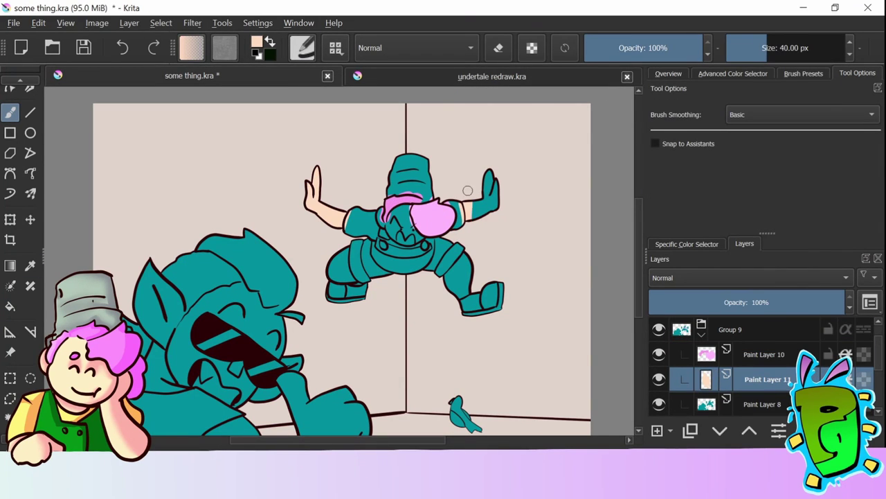
left_click_drag(467, 190, 488, 208)
left_click_drag(446, 250, 465, 301)
left_click_drag(335, 252, 347, 284)
Paint the leaping figure's overalls green and shirt yellow on separate new layers, using colours sampled from undertale redraw.kra.
left_click_drag(772, 382, 768, 353)
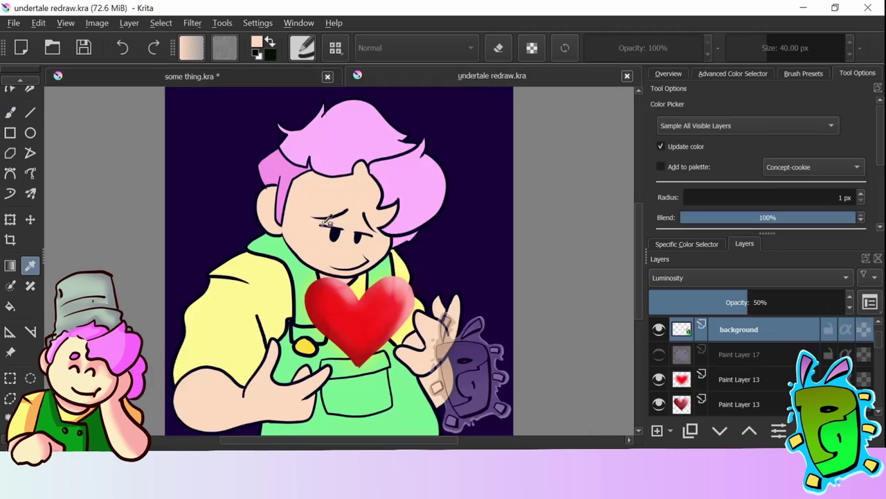
left_click_drag(356, 242, 372, 276)
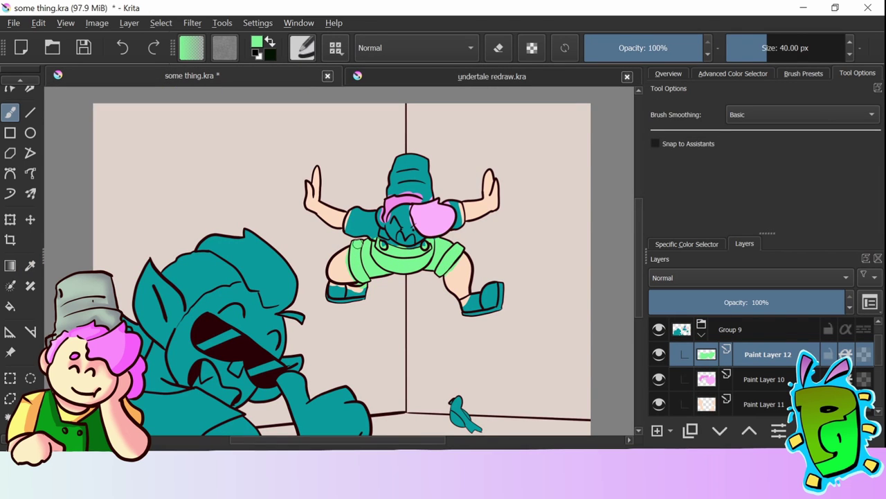
left_click_drag(349, 211, 351, 229)
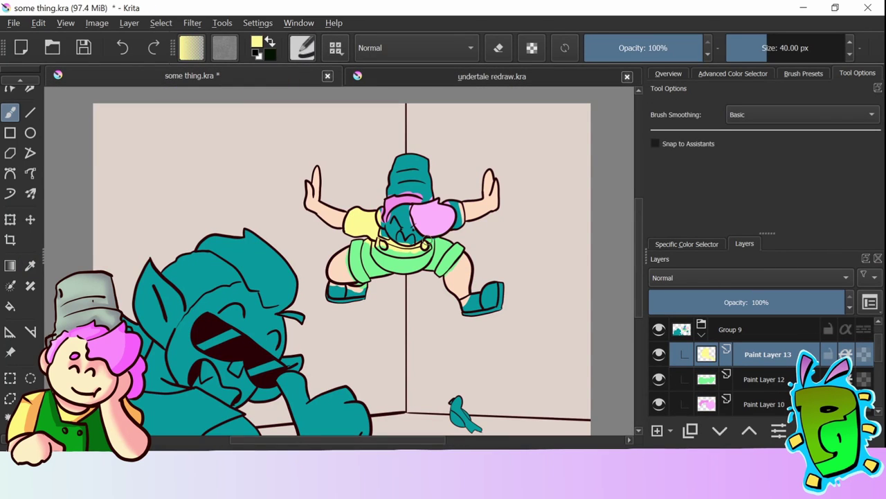
Paint the leaping figure's face in skin tone on Paint Layer 11 and its bucket hat grey on a new layer.
key("ctrl+Page_Down")
key("ctrl+Page_Down")
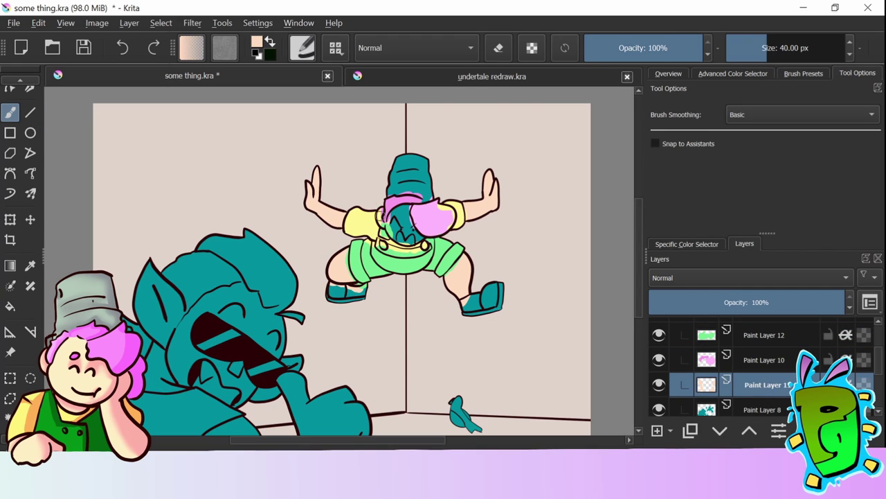
key("Insert")
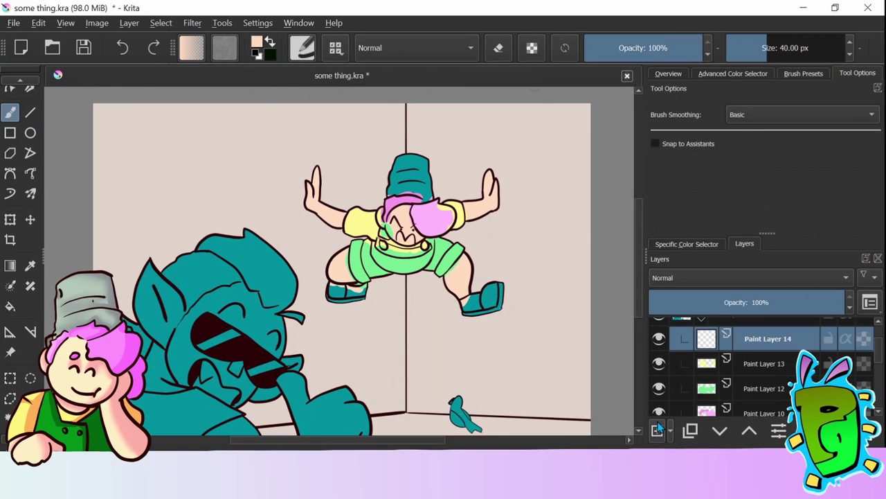
left_click(732, 72)
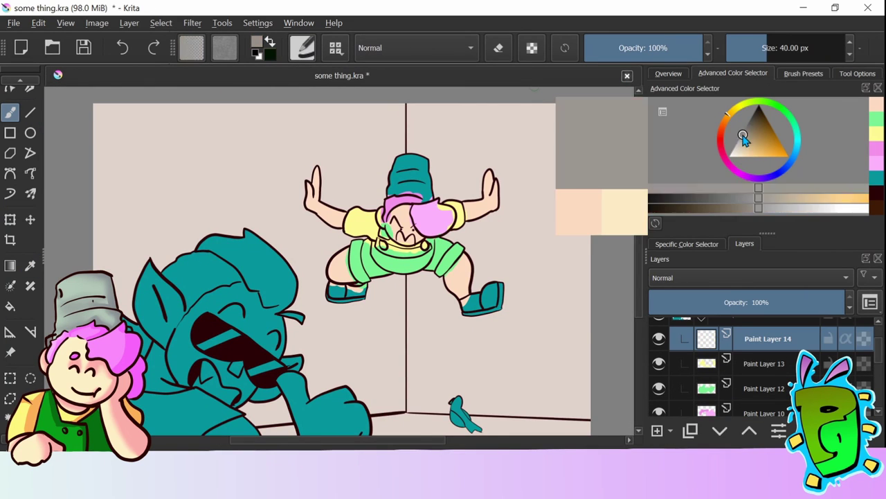
left_click(738, 141)
left_click_drag(390, 190, 396, 150)
On a new paint layer, colour the leaping figure's shoes red with off-white toes and soles, and its overall buttons light grey.
left_click(720, 138)
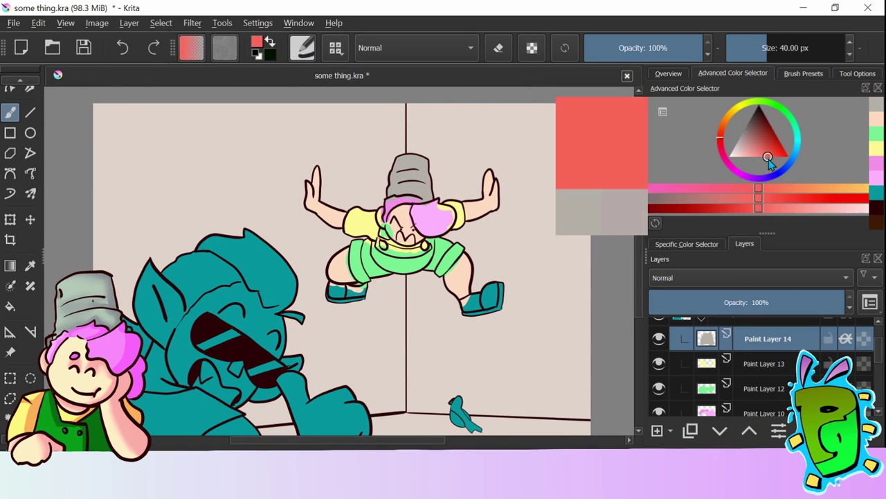
key("Insert")
left_click_drag(336, 290, 364, 290)
left_click(731, 151)
left_click_drag(462, 304, 497, 299)
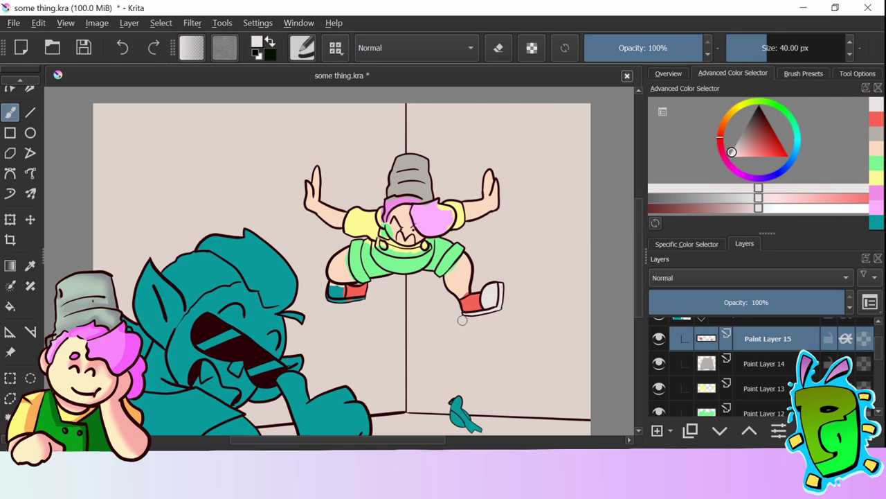
left_click(478, 291, "ctrl")
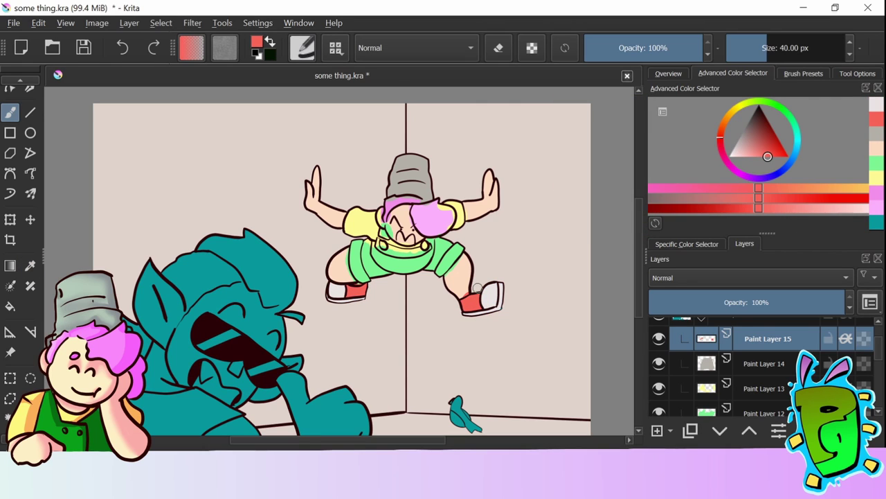
left_click(733, 147)
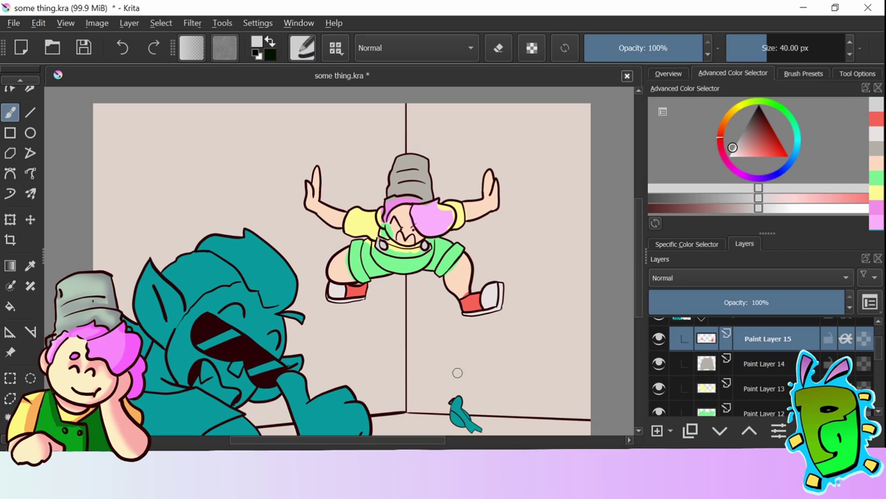
Add a paint layer for the sunglasses character, open Solis being sassy ass.kra, and sample its pink skin colour.
scroll(640, 262, "down", 3)
scroll(881, 348, "up", 1)
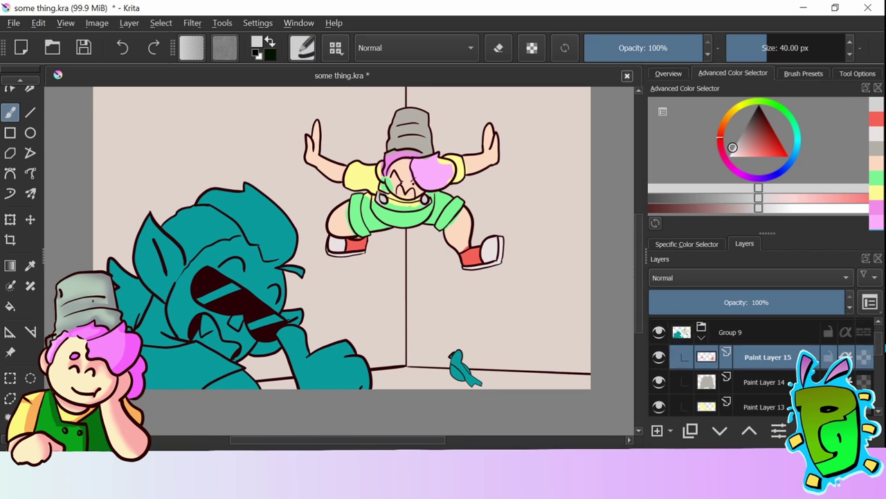
key("Insert")
key("ctrl+o")
left_click_drag(426, 114, 427, 236)
double_click(177, 206)
left_click(310, 80)
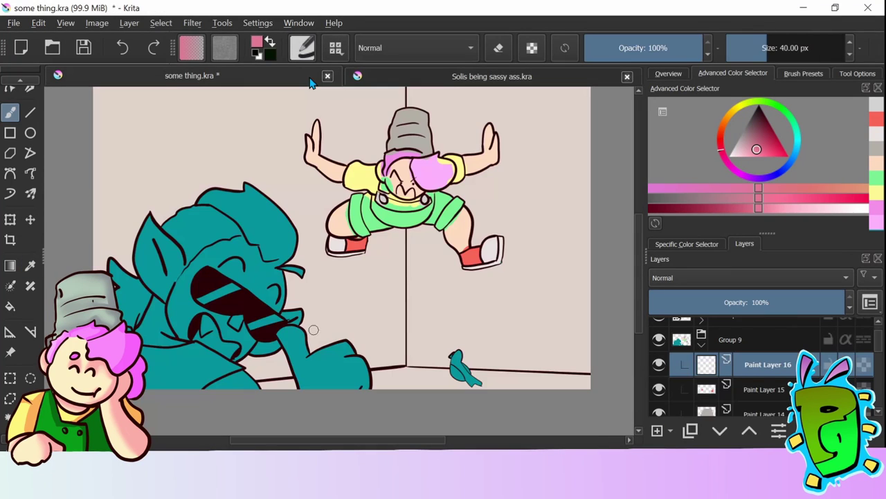
Paint the sunglasses character's skin pink on Paint Layer 16, with the small shape under the sunglasses in darker pink.
scroll(314, 330, "left", 1)
left_click_drag(303, 334, 325, 387)
left_click_drag(367, 360, 232, 392)
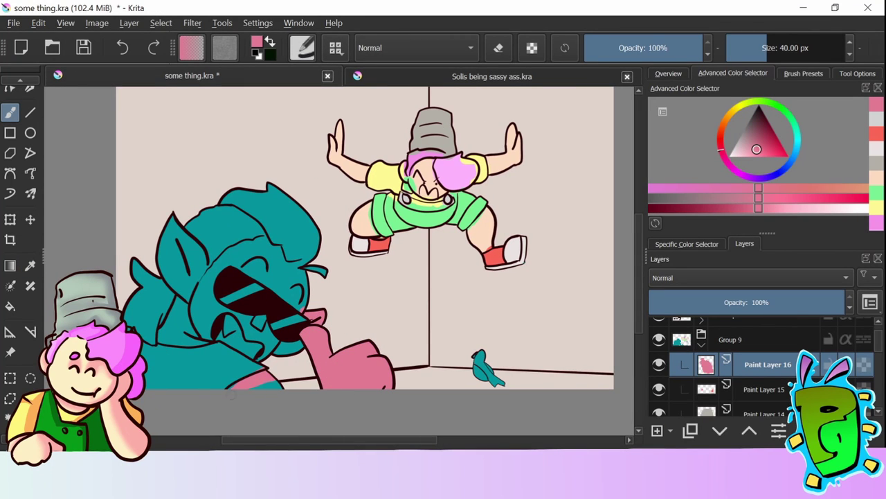
mouse_move(158, 339)
left_mouse_down()
mouse_move(158, 256)
mouse_move(282, 344)
mouse_move(211, 290)
mouse_move(237, 268)
mouse_move(244, 244)
mouse_move(296, 281)
left_mouse_up()
left_click(298, 290, "ctrl")
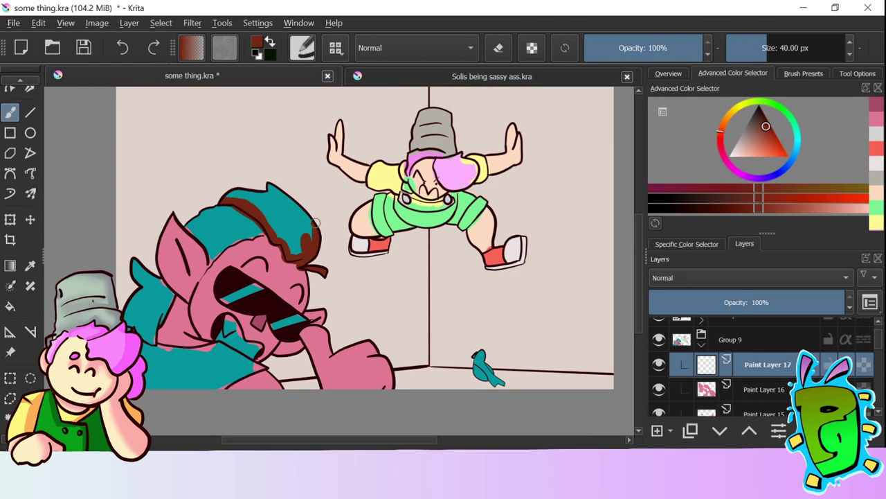
Paint the sunglasses character's quiff and ponytail reddish brown on Paint Layer 17, and the hair behind the quiff darker brown on a new layer.
left_click_drag(315, 223, 277, 195)
left_click_drag(167, 274, 138, 329)
key("Insert")
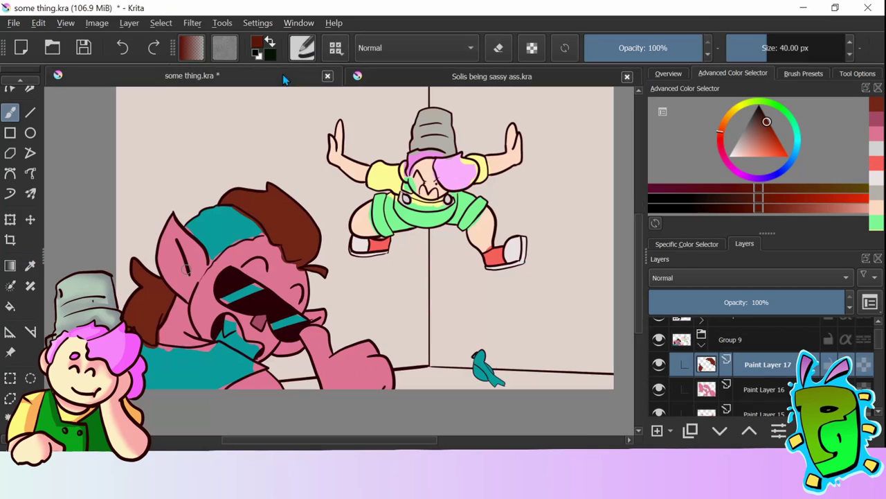
left_click_drag(211, 265, 194, 228)
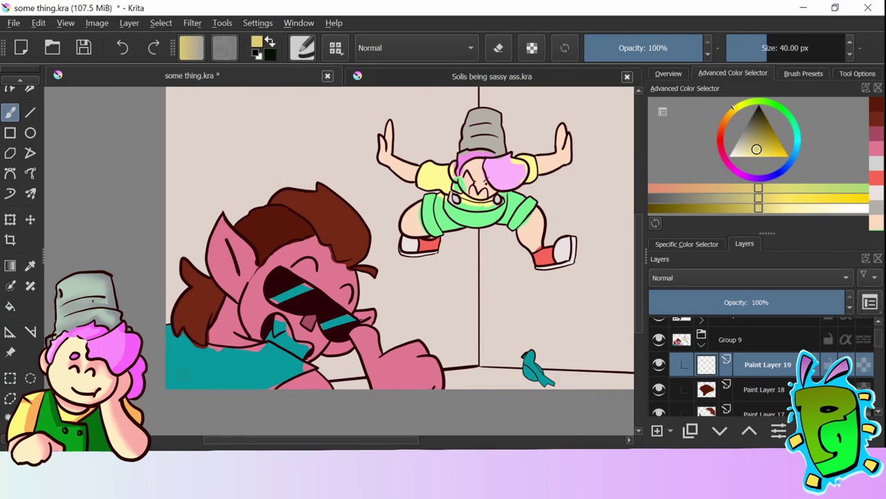
Paint the sunglasses character's shirt mustard yellow on Paint Layer 19, and the lens glints and teeth in cream tones on a new layer.
mouse_move(177, 367)
left_mouse_down()
mouse_move(211, 349)
mouse_move(290, 381)
left_mouse_up()
key("Insert")
left_click_drag(270, 299, 353, 322)
left_click(736, 119)
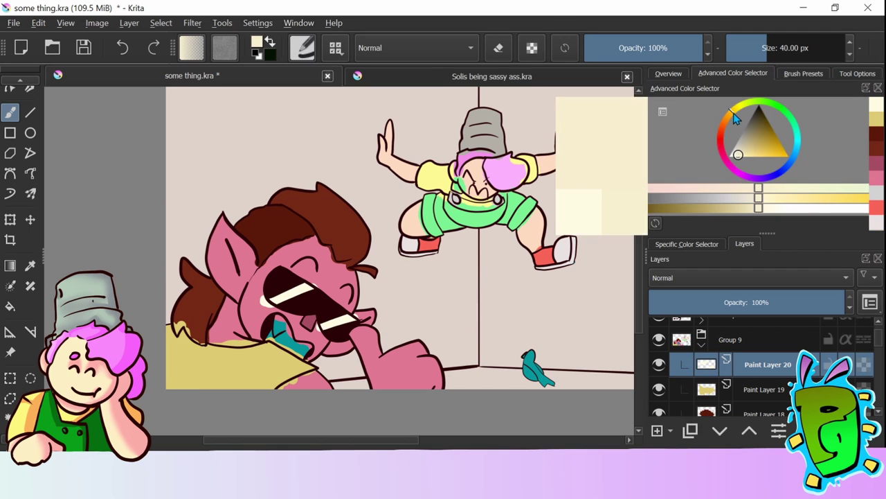
mouse_move(294, 317)
left_mouse_down()
mouse_move(272, 345)
mouse_move(308, 352)
left_mouse_up()
Colour the small bird on the floor green with a yellow head and light blue belly on Paint Layer 21.
scroll(537, 367, "up", 5)
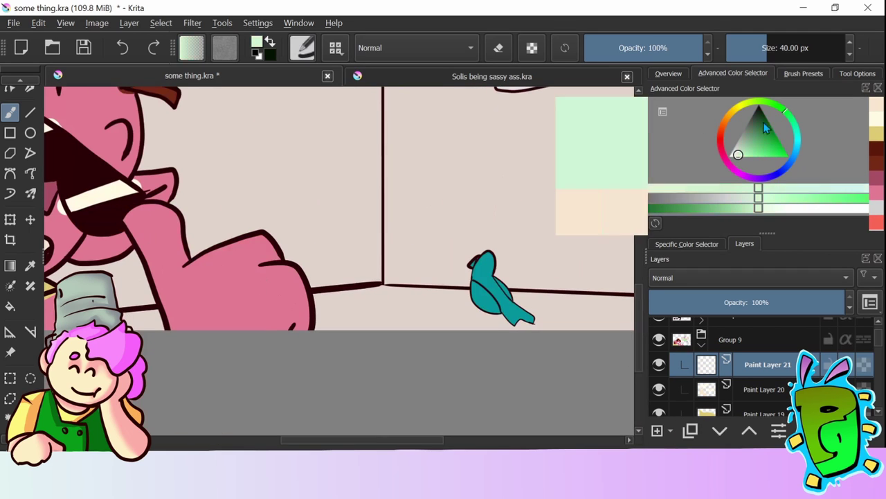
left_click(786, 114)
mouse_move(477, 273)
left_mouse_down()
mouse_move(527, 315)
mouse_move(488, 259)
left_mouse_up()
left_click(758, 100)
left_click(793, 153)
left_click_drag(472, 299, 498, 313)
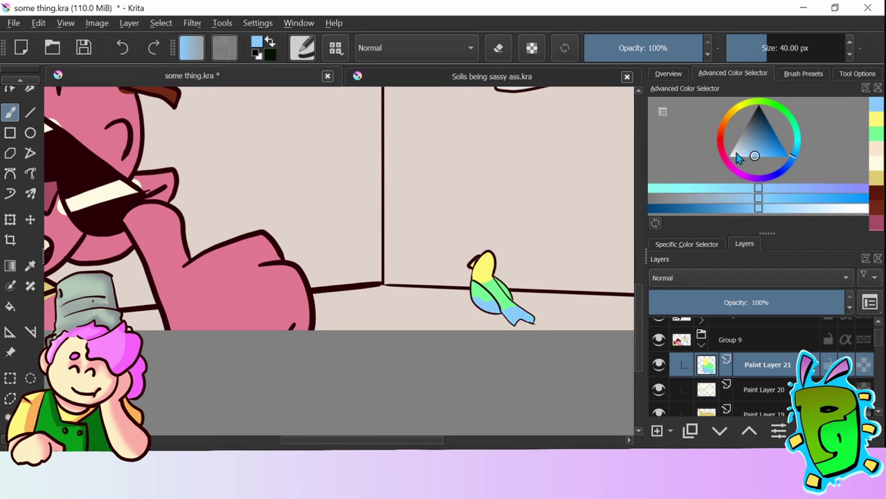
Paint the bird's beak orange and tidy its yellow and green areas with the brush reduced to 18.75 px.
left_click(734, 121)
left_click(484, 262, "ctrl")
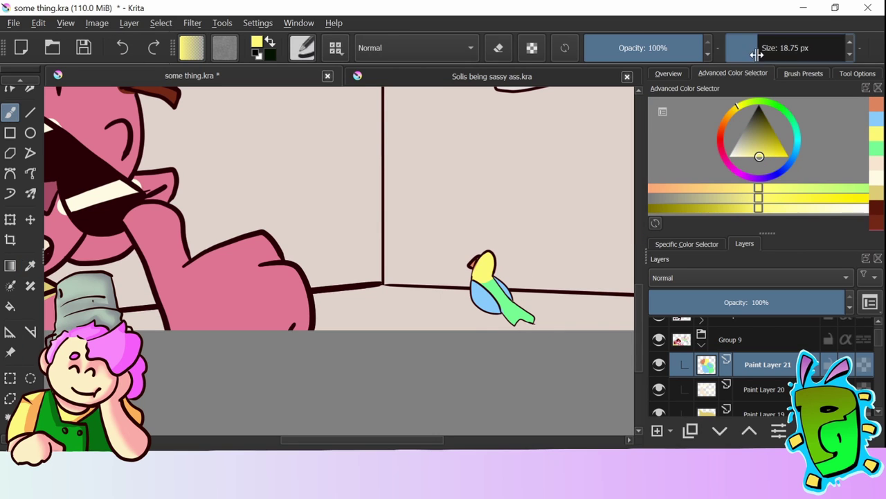
left_click(512, 312, "ctrl")
Erase the stray cream paint outside the sunglasses on Paint Layer 20.
scroll(265, 329, "down", 5)
key("Page_Down")
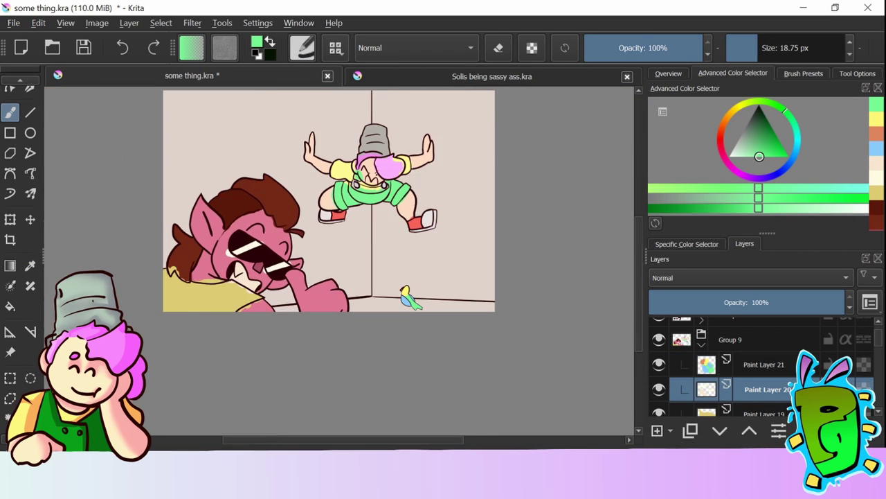
scroll(265, 329, "up", 5)
key("e")
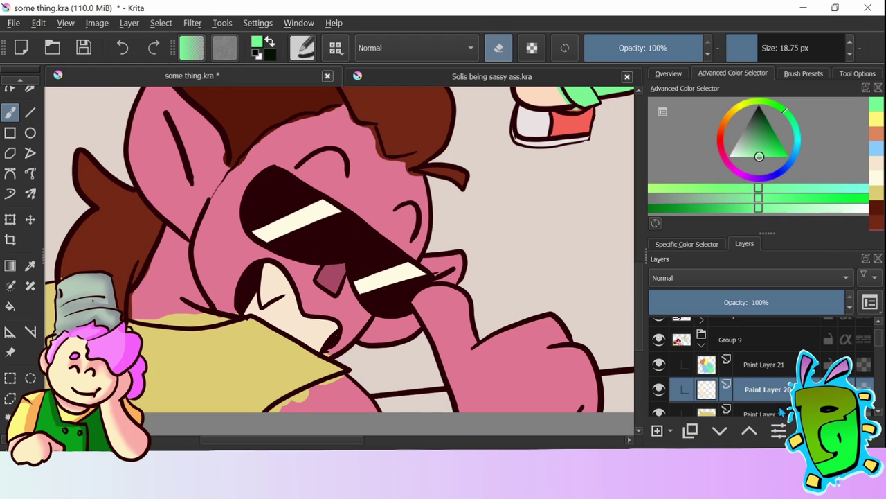
Erase the mustard shirt colour spilling over the ponytail, neck and arm on Paint Layer 19.
left_click(768, 412)
scroll(291, 279, "down", 3)
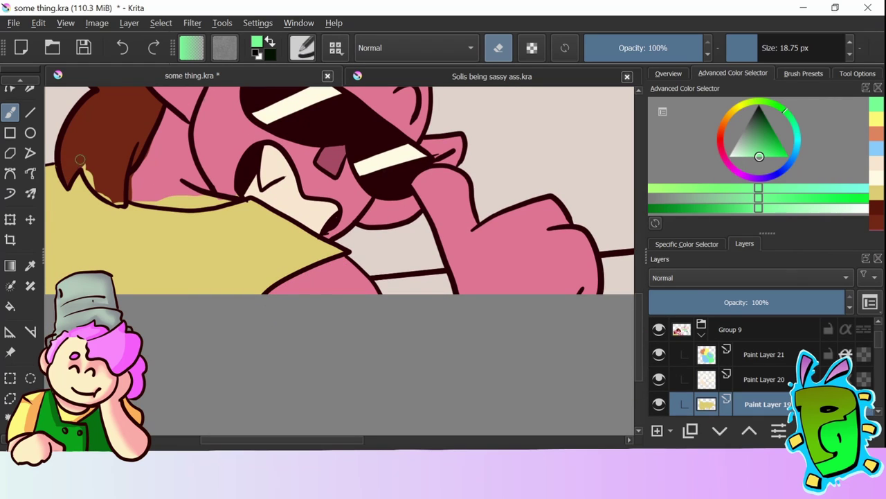
scroll(232, 199, "up", 5)
Erase the stray hair colour on Paint Layers 18 and 17, and touch up the large character's pink skin on Paint Layer 16.
key("Page_Down")
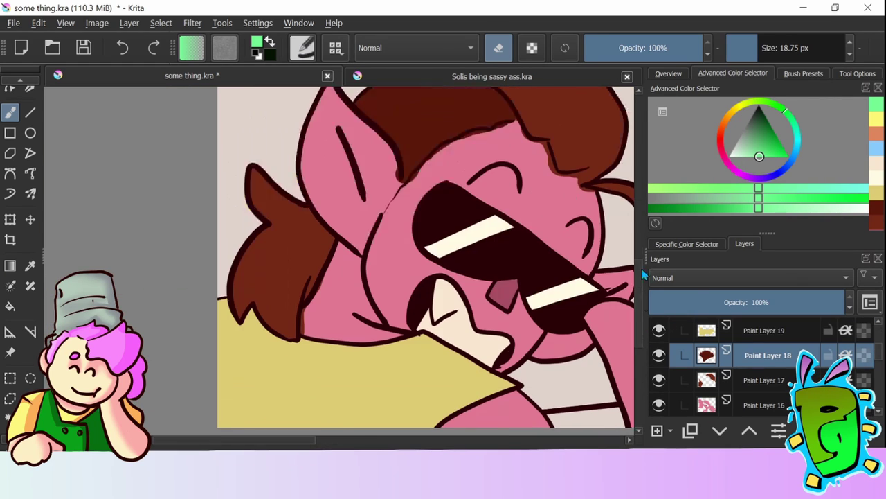
scroll(510, 169, "up", 1)
key("Page_Down")
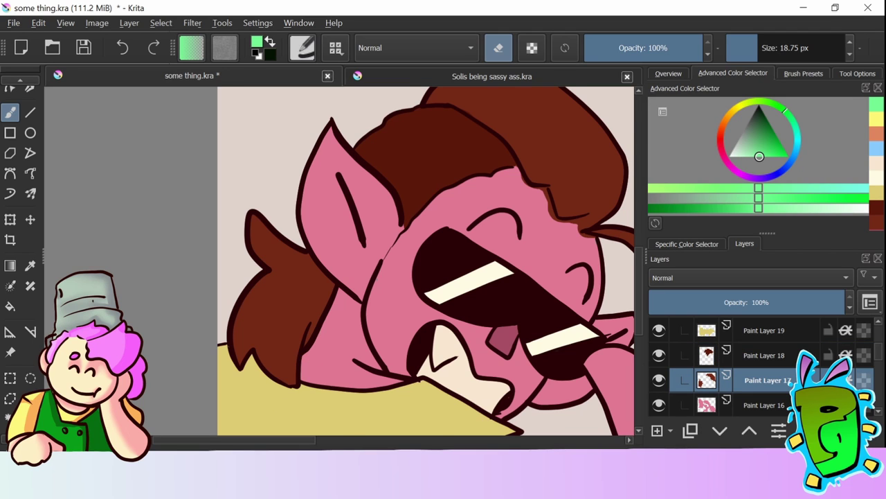
scroll(372, 187, "right", 4)
key("Page_Down")
left_click(387, 220, "ctrl")
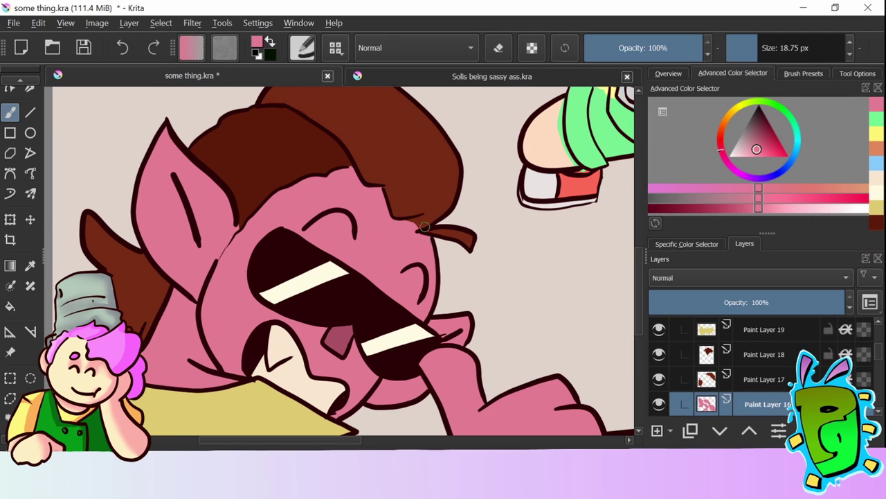
Clean up the small character's red and off-white shoe colours on Paint Layer 15.
key("minus")
key("minus")
key("minus")
key("Page_Down")
key("plus")
key("plus")
scroll(340, 264, "right", 10)
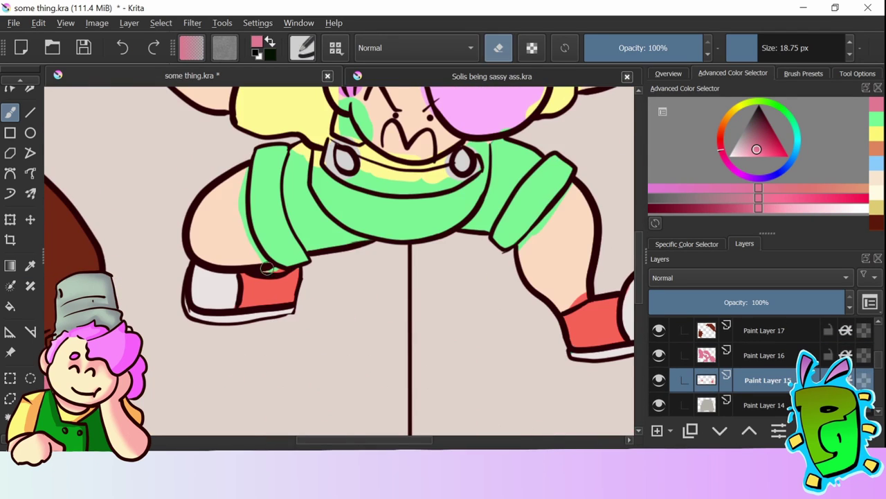
left_click(56, 111, "ctrl")
scroll(364, 427, "left", 6)
scroll(400, 223, "up", 5)
Erase the grey bucket colour spilling over the purple hair on Paint Layer 14.
key("Page_Down")
key("e")
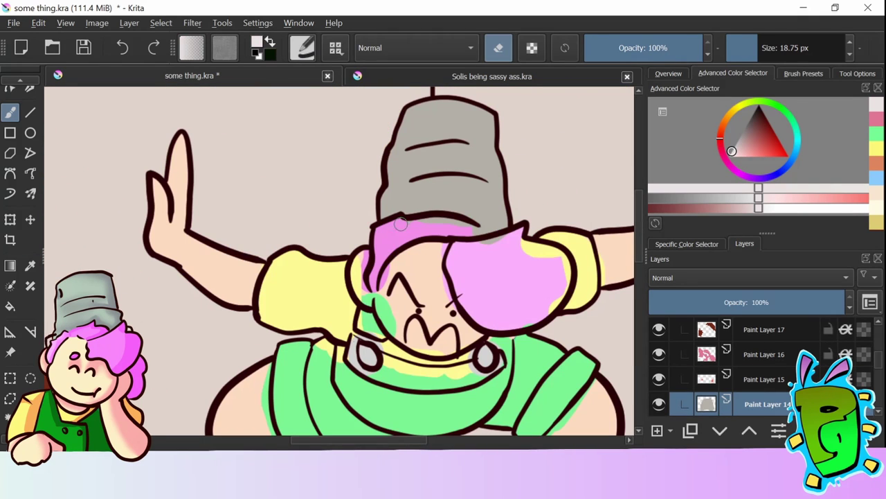
key("Page_Up")
key("Page_Down")
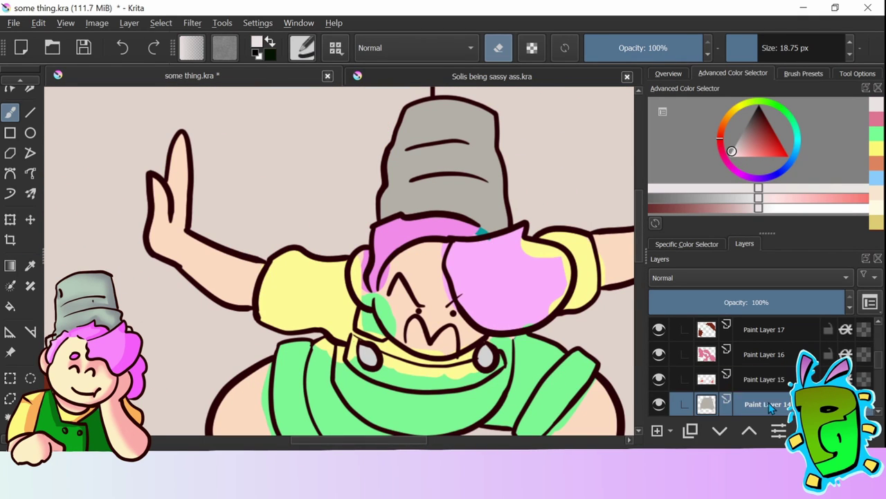
Erase the yellow shirt colour spilling over the small character's hair, ear and overalls on Paint Layer 13.
key("Page_Down")
key("m")
key("m")
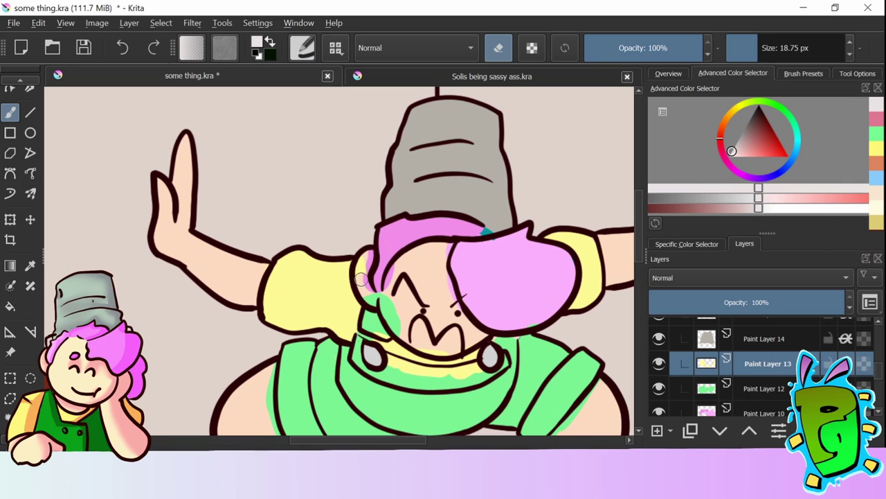
left_click(589, 277, "ctrl")
key("e")
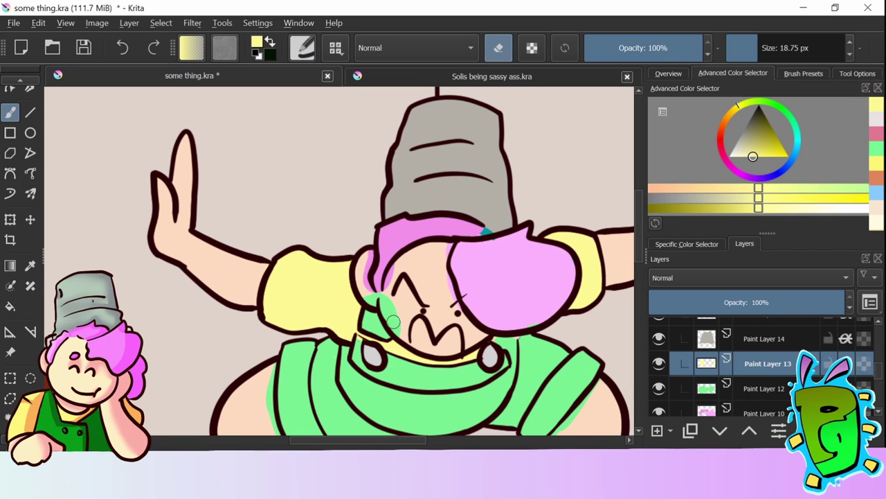
Tidy the green overalls colour around the face, collar and leg on Paint Layer 12.
scroll(501, 230, "down", 3)
key("Page_Down")
left_click(513, 235, "ctrl")
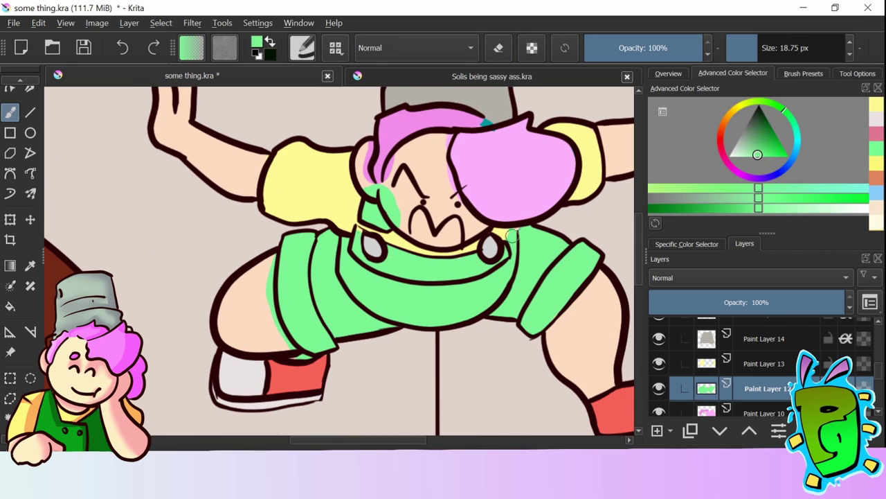
Clean up the purple hair colour around the ear and forehead on Paint Layer 10.
key("Page_Down")
scroll(310, 387, "up", 1)
left_click(367, 169, "ctrl")
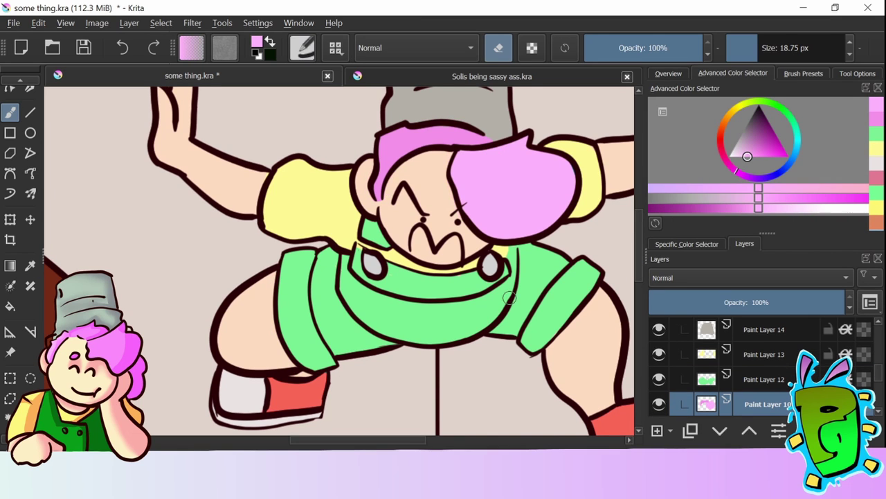
scroll(509, 298, "down", 5)
scroll(509, 297, "up", 5)
Paint the small character's open mouth dark red on Paint Layer 10 and erase leftover yellow on Paint Layer 13.
left_click(724, 144)
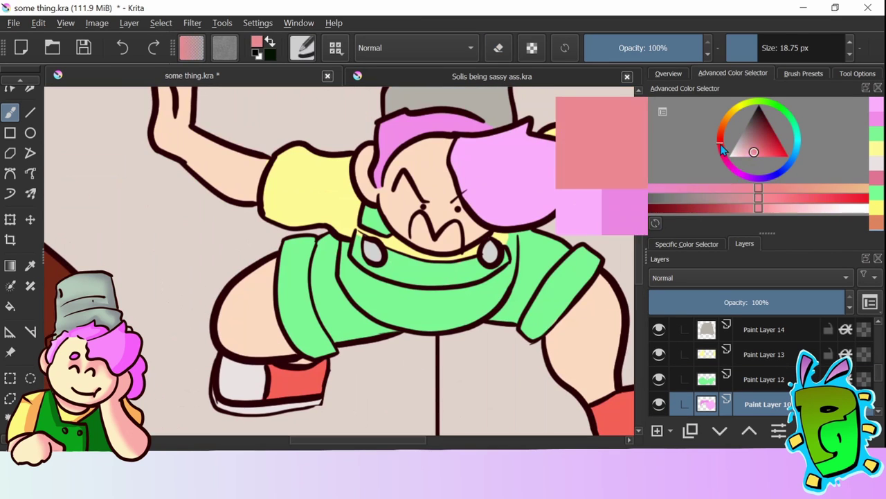
left_click(770, 135)
left_click_drag(414, 216, 421, 237)
key("Page_Up")
key("Page_Up")
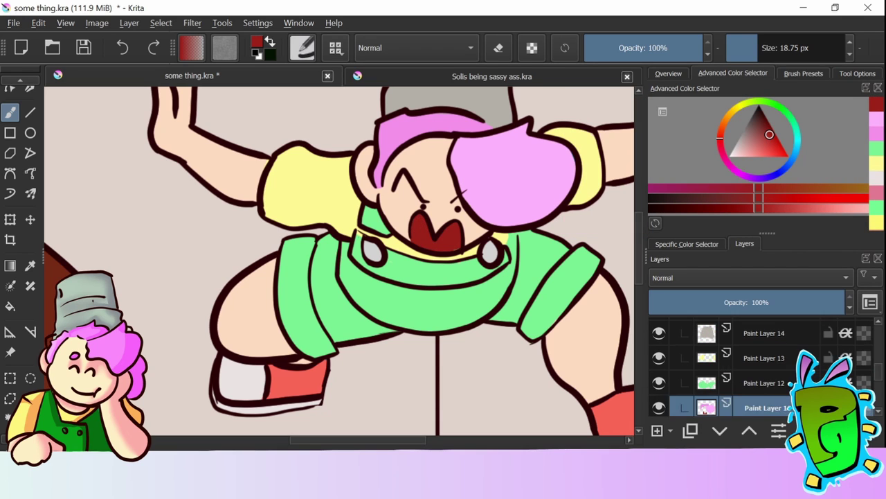
key("e")
Collapse the colour layer group and close the other open document, Solis being sassy ass.kra.
key("minus")
key("minus")
key("minus")
key("minus")
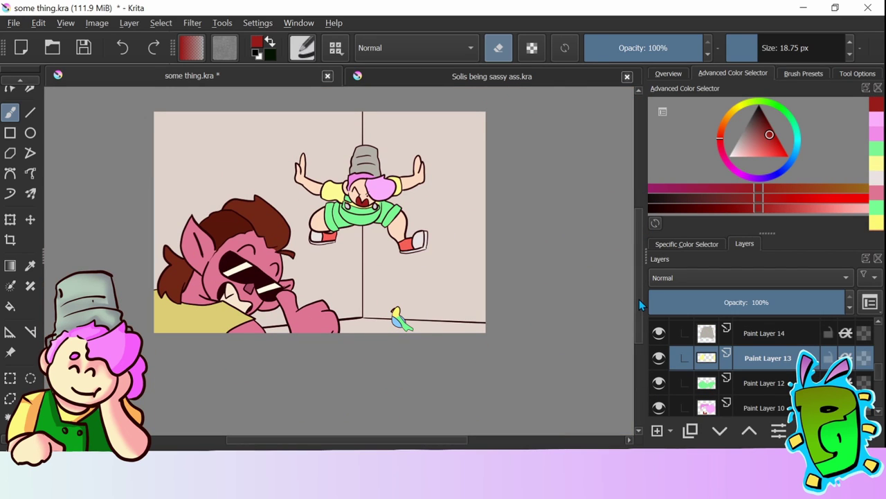
key("Left")
key("Left")
left_click(627, 76)
Hand-letter "AGGHH!!" in very dark red across the wall on new Paint Layer 22 with a 30.52 px brush.
left_click(498, 48)
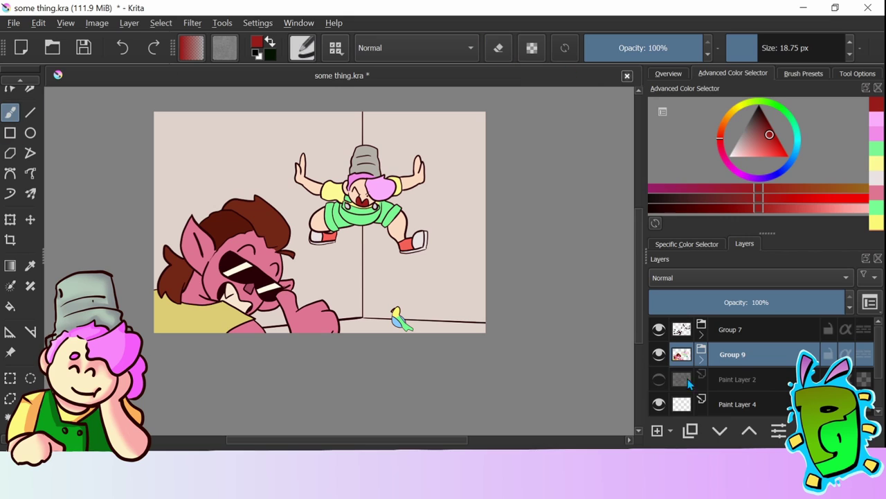
left_click(708, 335)
left_click(657, 430)
left_click(762, 114)
left_click_drag(758, 48, 764, 62)
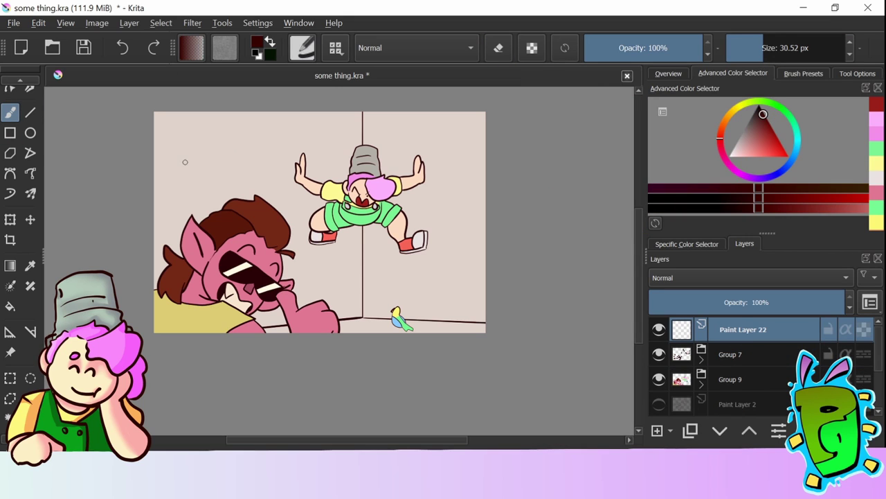
left_click(857, 72)
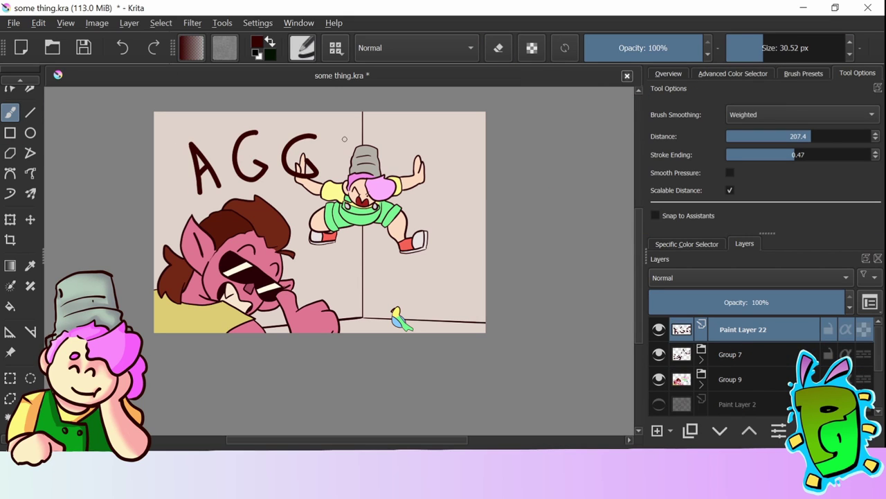
Move Paint Layer 22 beneath Group 9 and rotate and stretch the lettering to arc across the full canvas width.
left_click_drag(821, 346, 762, 378)
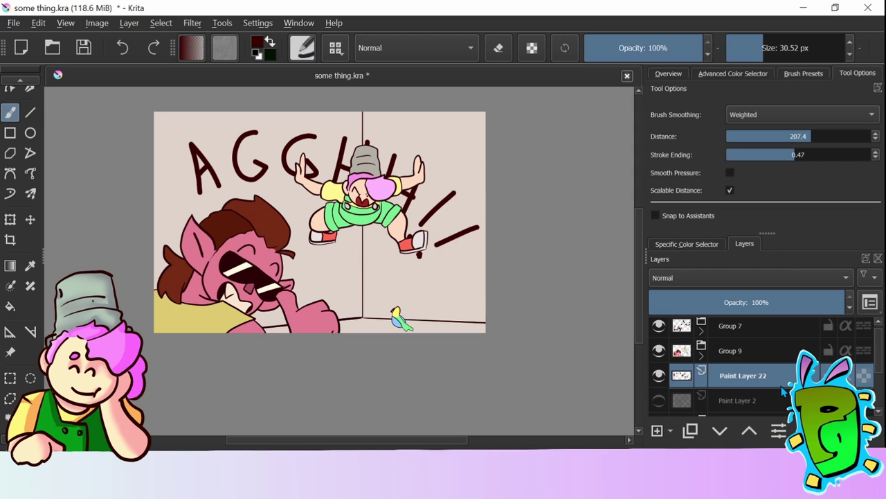
key("ctrl+t")
mouse_move(484, 104)
left_mouse_down()
mouse_move(443, 139)
mouse_move(422, 179)
left_mouse_up()
left_click(11, 112)
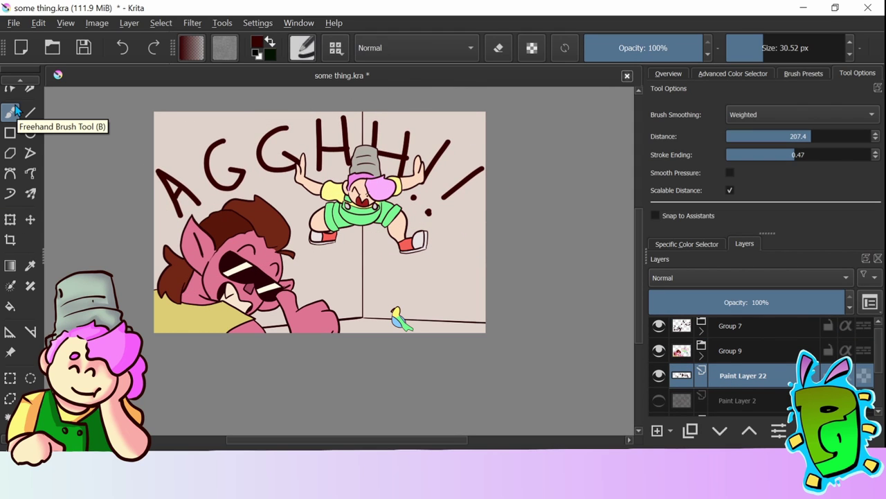
Duplicate the lettering layer and apply a Blur filter with a 15 px horizontal and vertical radius to the copy.
left_click(192, 22)
left_click(409, 115)
scroll(488, 130, "up", 5)
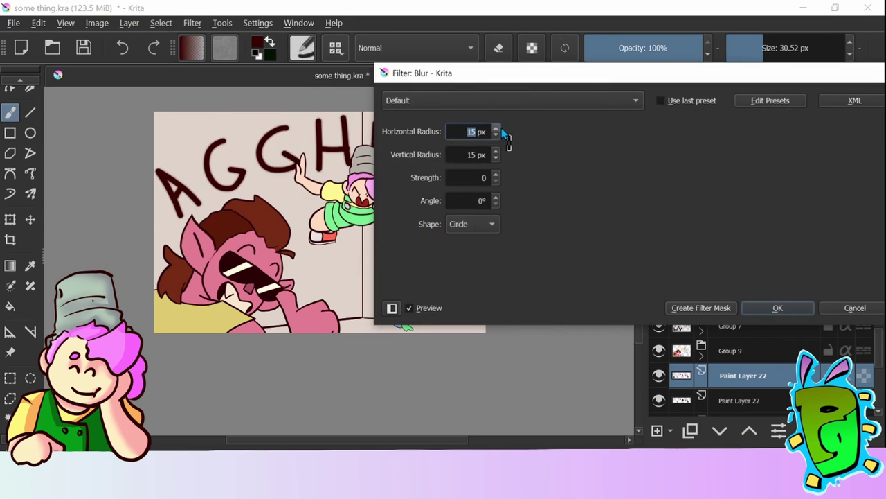
left_click(778, 307)
Recolour the upper Paint Layer 22 lettering bright red.
left_click(733, 73)
left_click(876, 104)
key("shift+BackSpace")
left_click(864, 375)
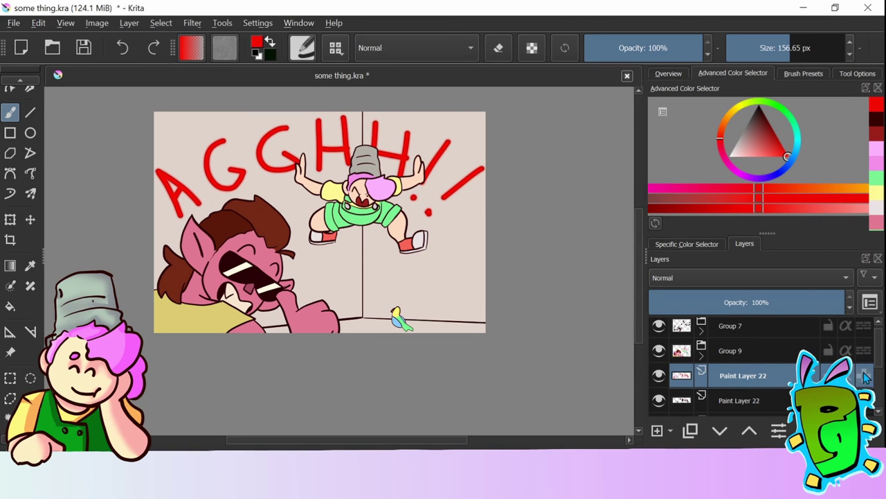
Lower the opacity of the red lettering layer to 42%.
left_click(739, 400)
left_click_drag(831, 302, 733, 302)
left_click(702, 277)
left_click(720, 298)
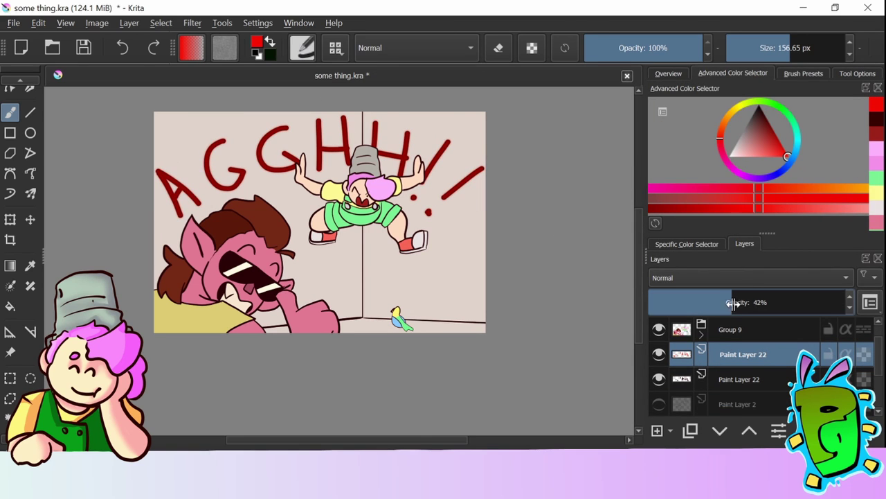
Paint the floor grey on new Paint Layer 23 beneath Paint Layer 4 with the 156.65 px brush.
left_click(724, 402)
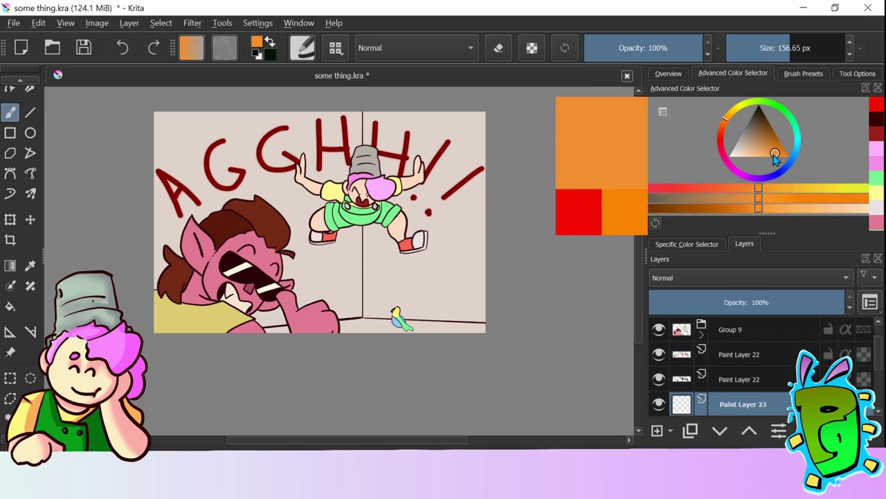
key("Insert")
left_click_drag(400, 331, 485, 325)
Erase the grey paint above the floor line, reducing the brush to 30.52 px for the edges.
key("e")
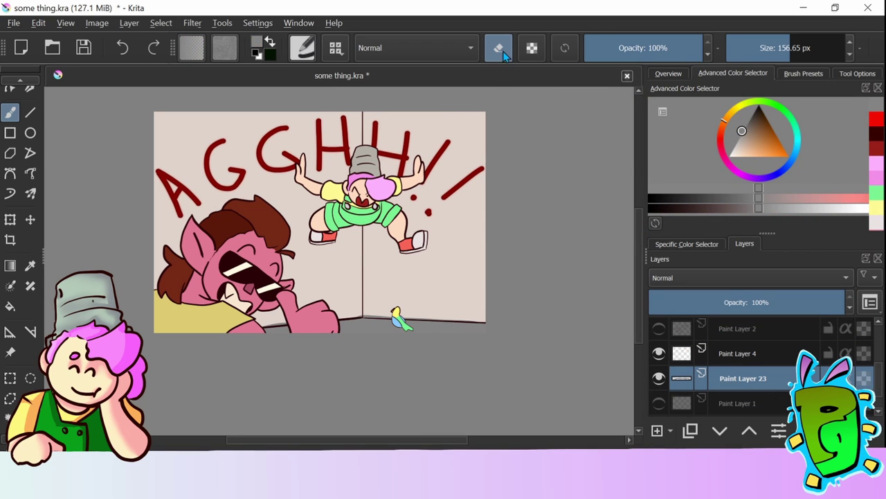
scroll(388, 319, "up", 5)
left_click_drag(311, 301, 554, 322)
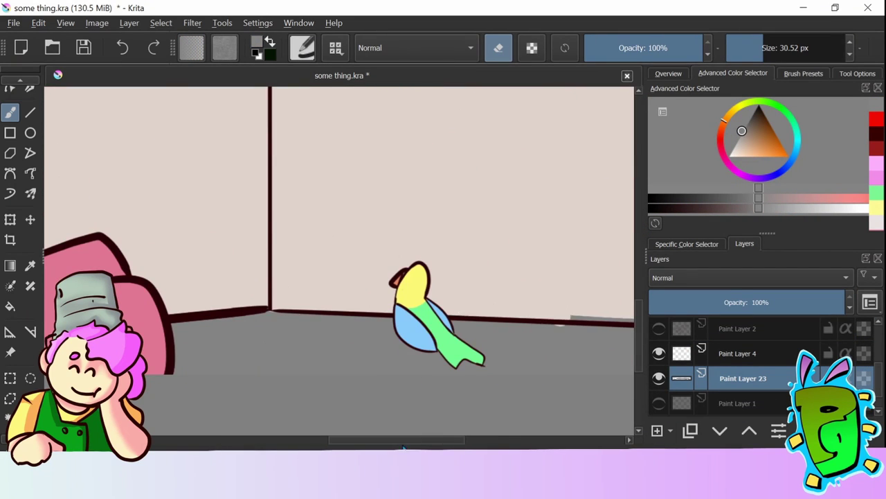
scroll(451, 317, "right", 3)
key("e")
Outline an angular dark blue shadow with straight lines over the small character's right half on new Paint Layer 24 in Group 9.
scroll(451, 316, "down", 5)
key("Insert")
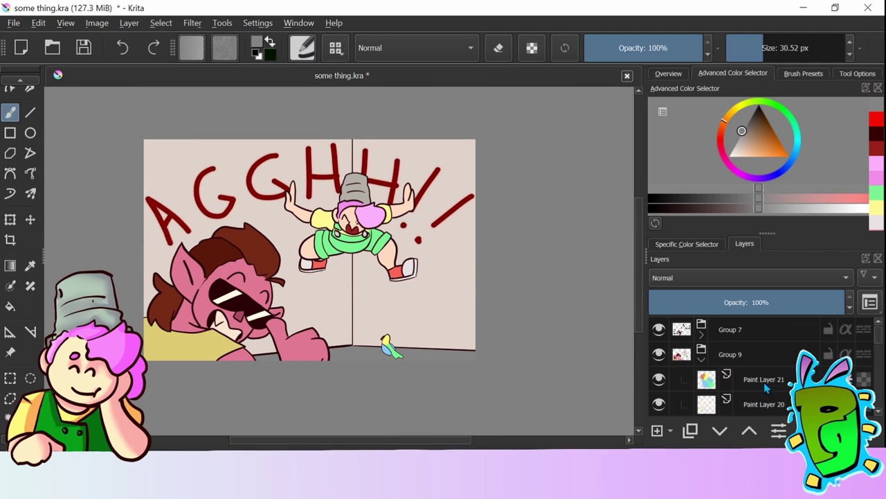
left_click(764, 135)
key("v")
left_click_drag(355, 175, 381, 220)
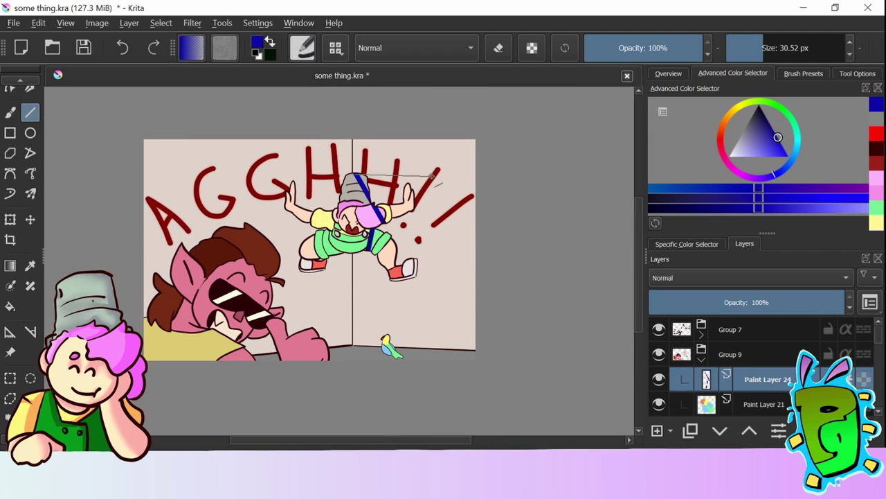
left_click_drag(414, 267, 381, 228)
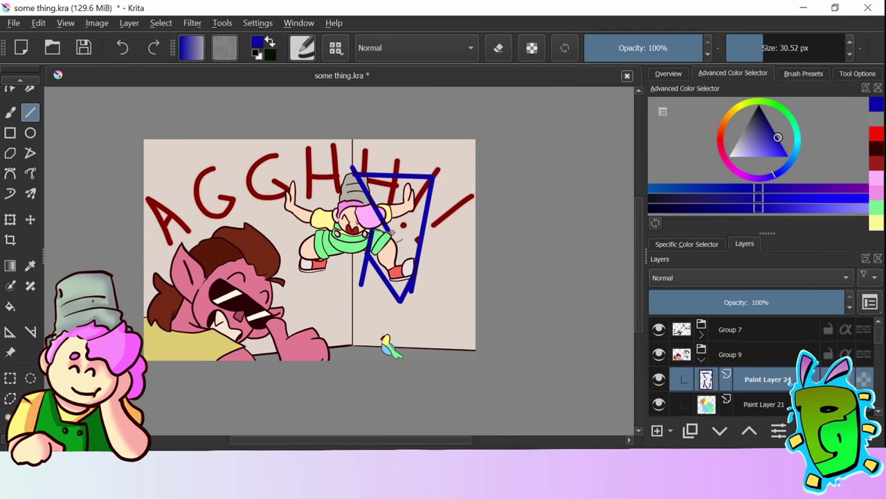
Fill the outlined shadow shape with dark blue and clip it to the character with inherited alpha.
key("f")
left_click(390, 232)
left_click(846, 379)
Outline and fill matching dark blue shadows over the large character's lower right and the bird.
scroll(408, 312, "down", 2)
key("v")
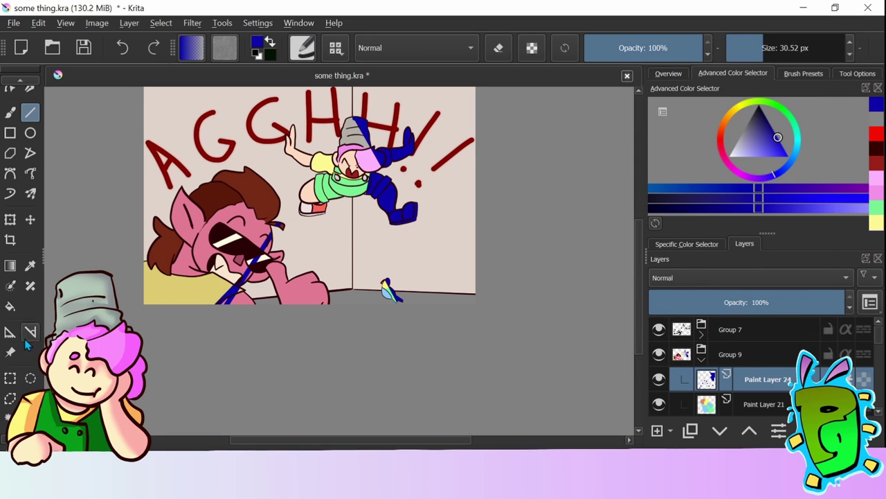
key("f")
left_click(234, 295)
Blend the shadow layer with Multiply at reduced opacity and place Group 7 above it inside Group 9.
key("alt+shift+m")
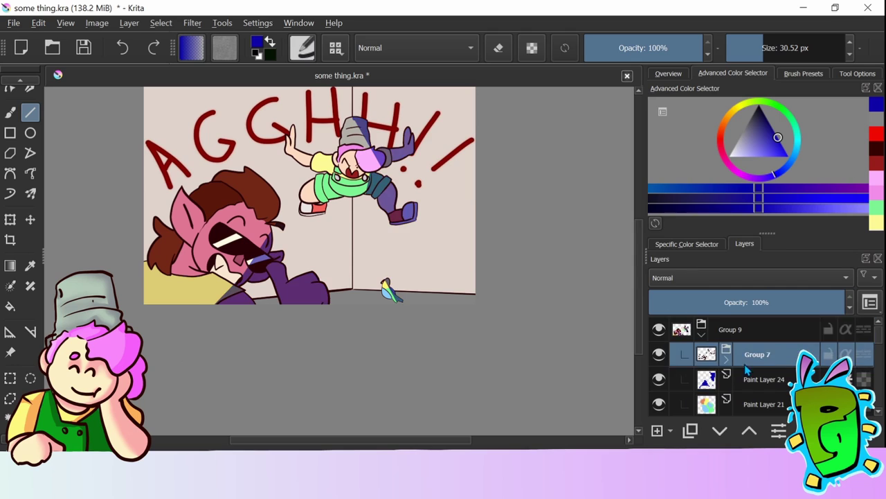
left_click_drag(762, 305, 710, 308)
left_click(764, 354)
Outline and fill a bright yellow light area over the large character's upper left on new clipped Paint Layer 25.
left_click(876, 222)
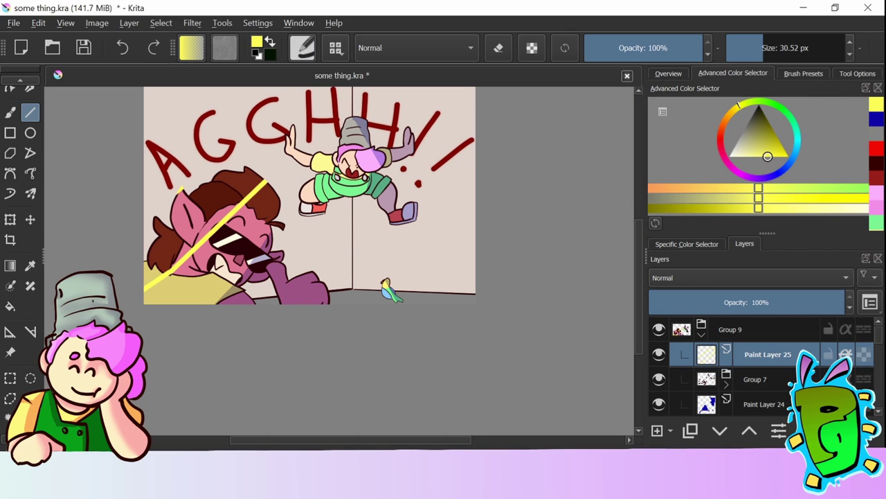
key("f")
left_click(181, 189)
Outline and fill a matching yellow light area over the small character's left side.
key("v")
left_click_drag(312, 215, 351, 111)
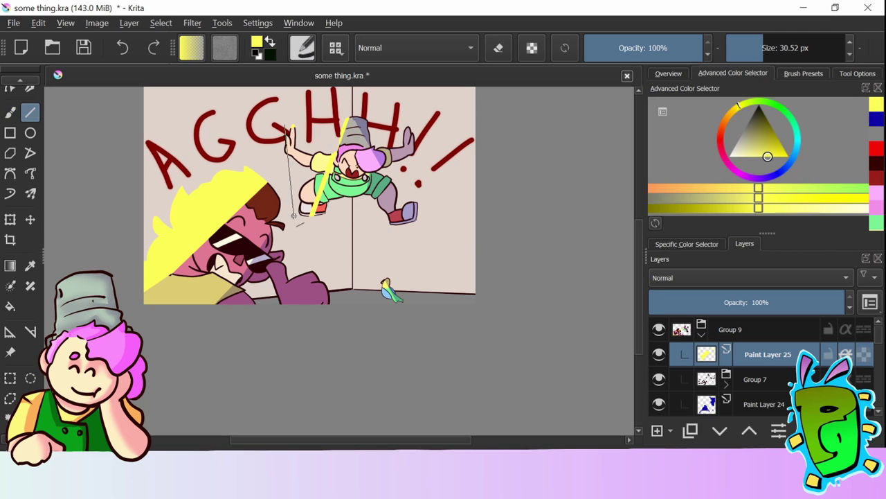
key("f")
left_click(317, 207)
Blend the yellow light on Paint Layer 25 with Addition at 29% opacity and set the brush to erase.
key("b")
left_click(700, 277)
left_click(701, 277)
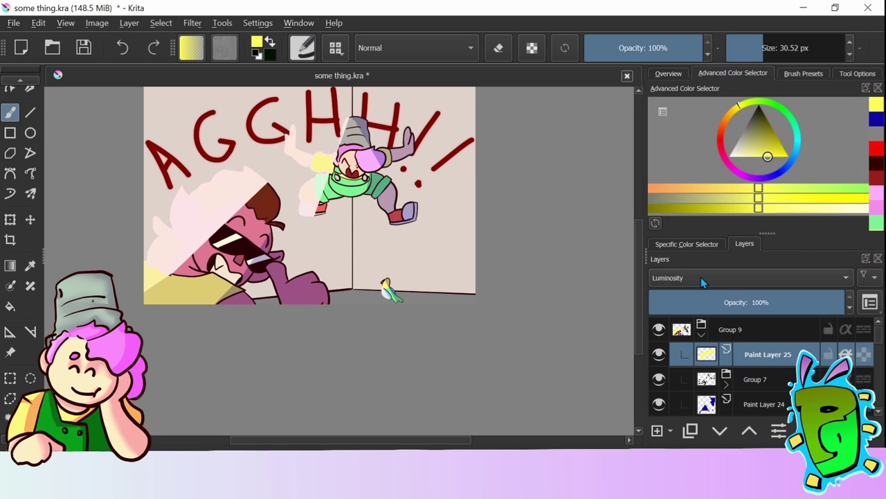
left_click(812, 302)
left_click_drag(811, 303, 709, 305)
key("e")
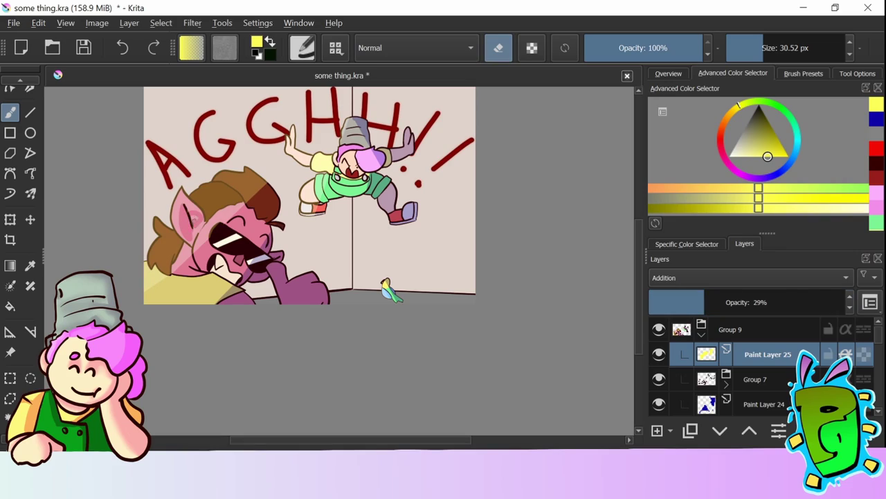